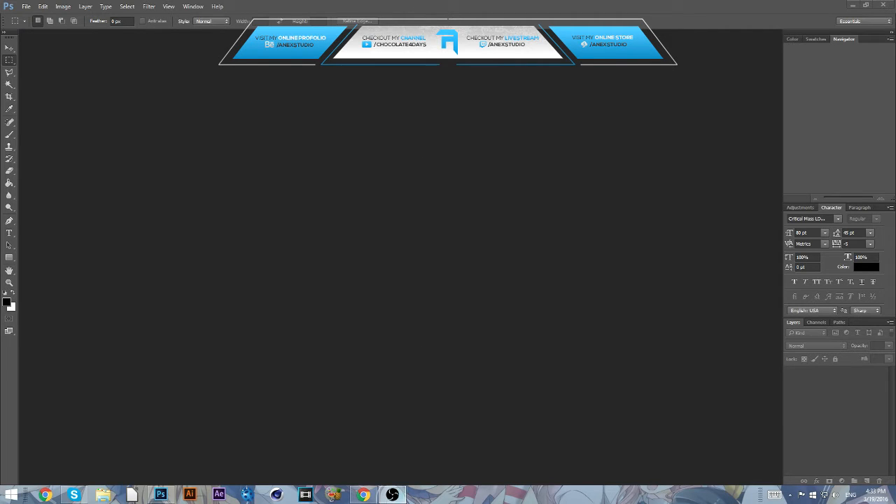
Set the character tracking to 0
mouse_move(392, 495)
left_click(845, 243)
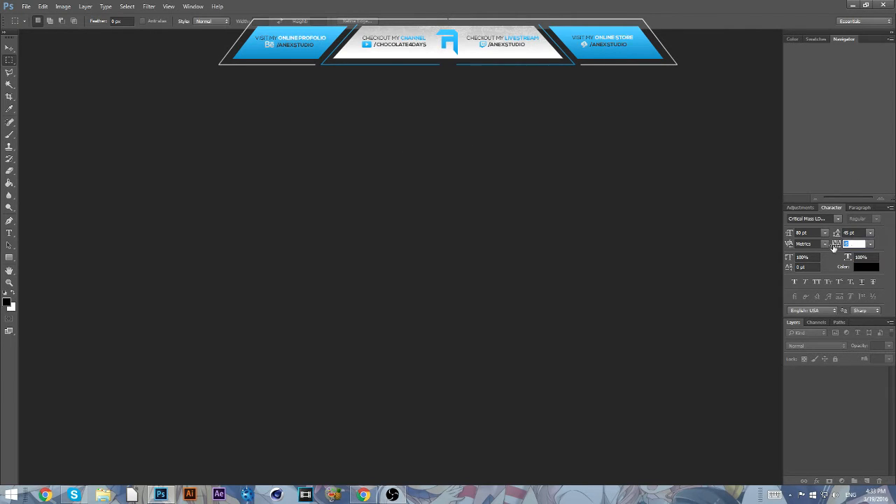
type("0")
key("Return")
Create a new 1920 x 1080 px document named Tutorial Logo from the Wallpaper document type
left_click(26, 6)
left_click(34, 17)
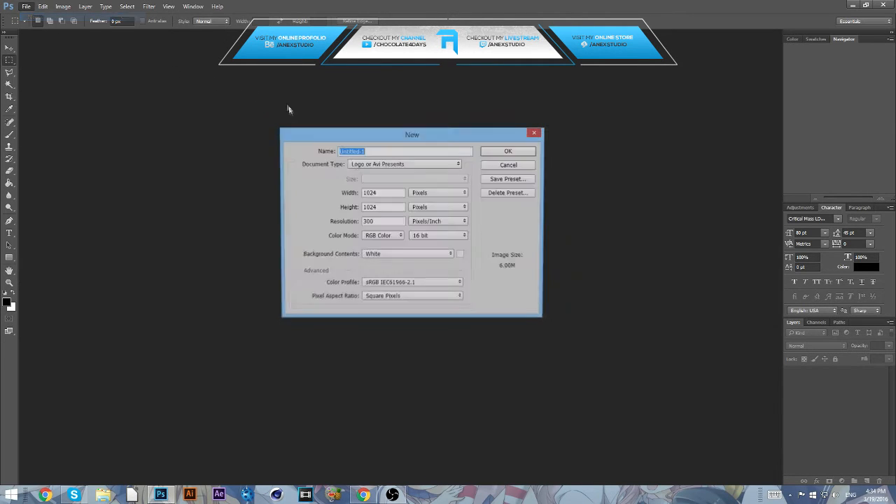
left_click(378, 163)
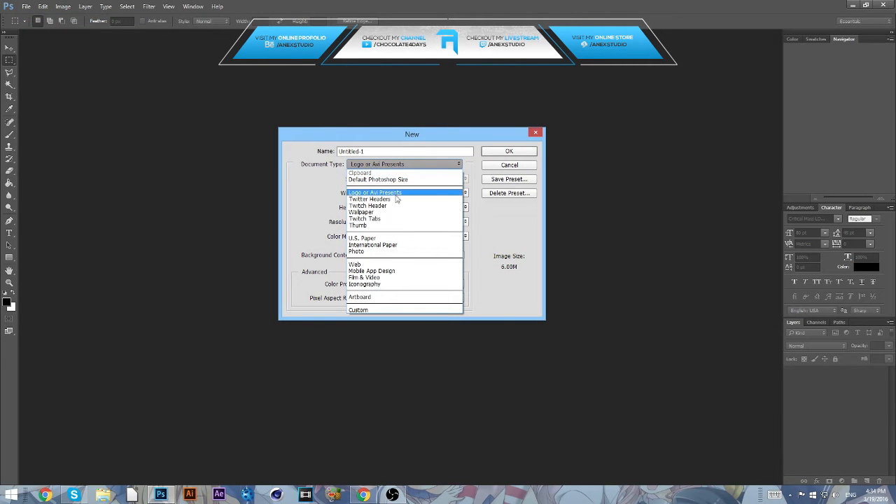
left_click(394, 217)
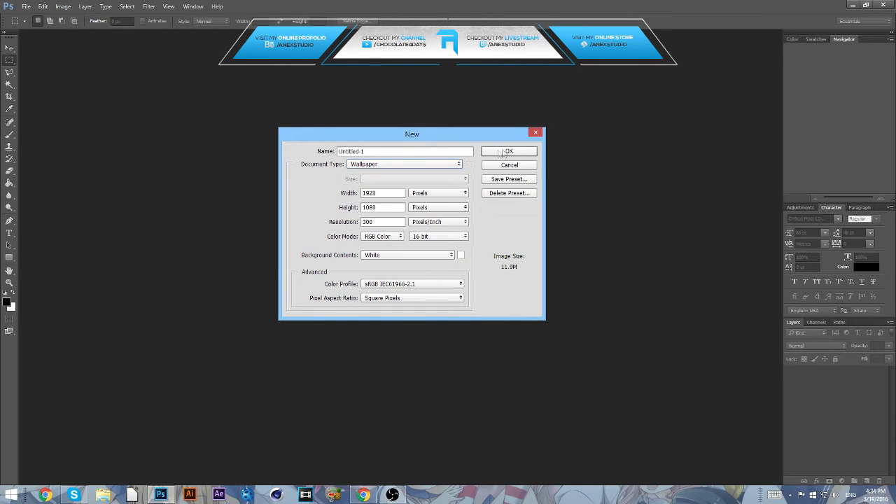
type("Tutorial")
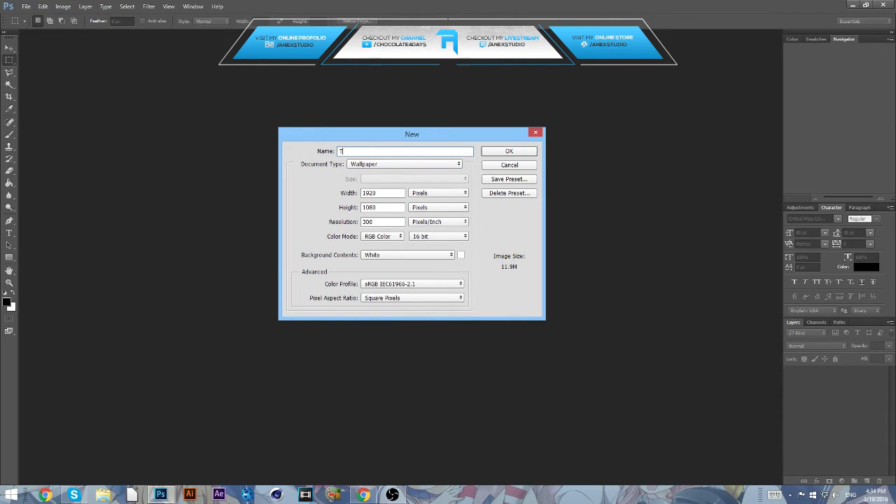
type(" Logo")
key("Return")
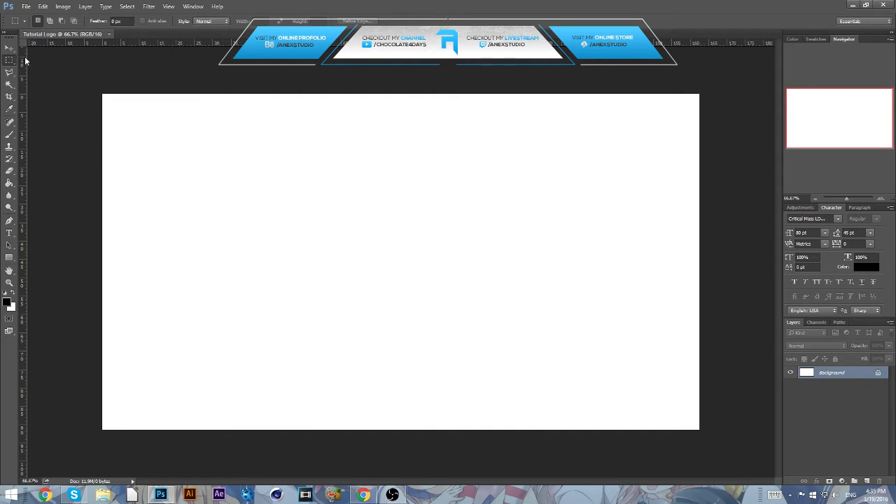
Add a text layer with the letter T and move it to about the middle of the canvas
left_click(9, 47)
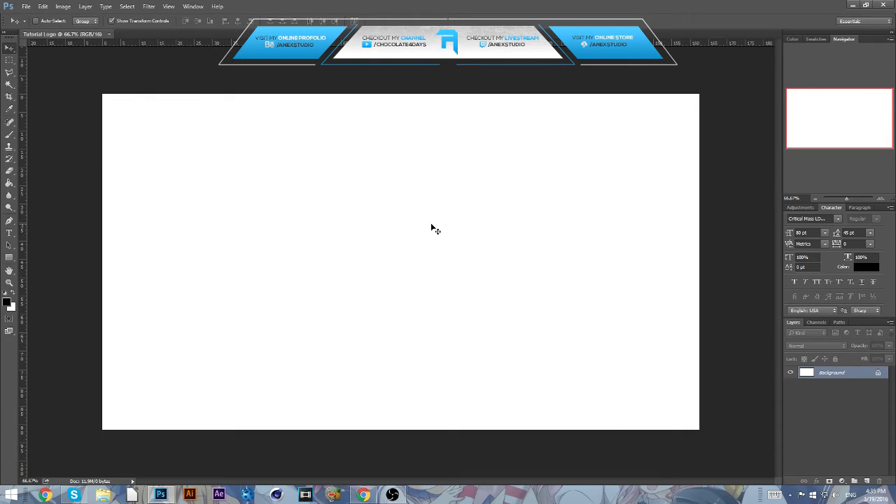
key("t")
left_click(366, 237)
type("a")
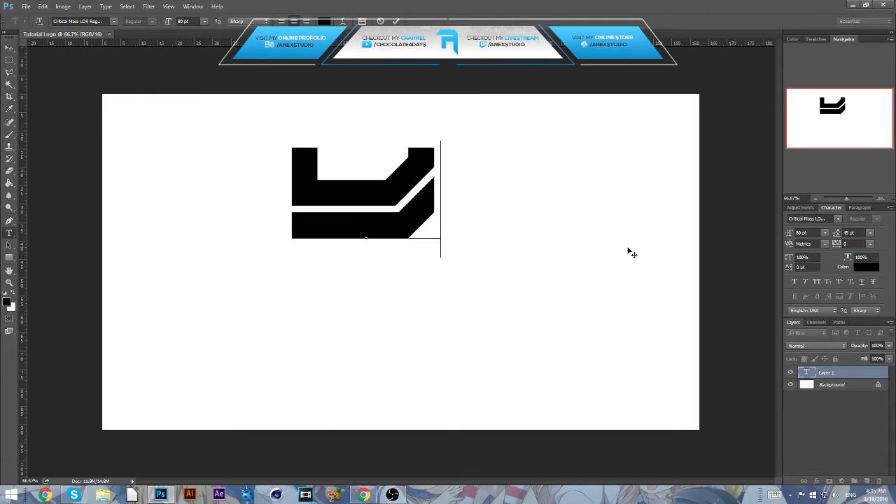
key("BackSpace")
type("t")
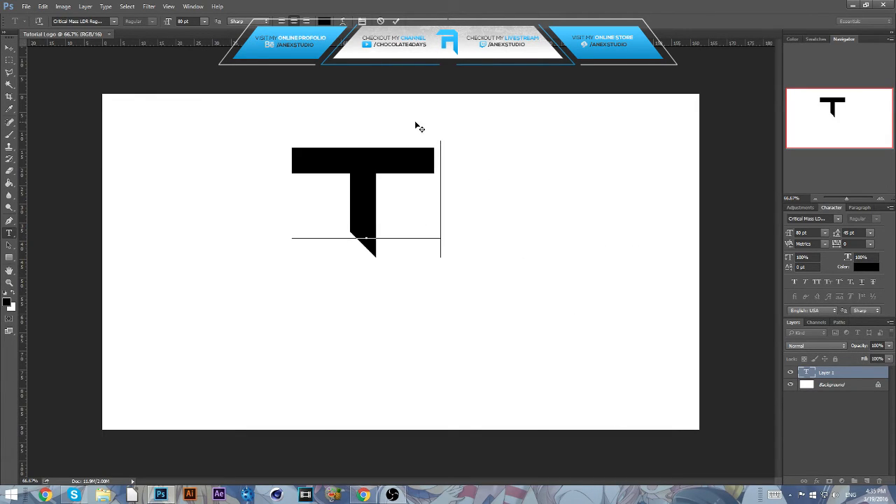
left_click_drag(414, 120, 483, 175)
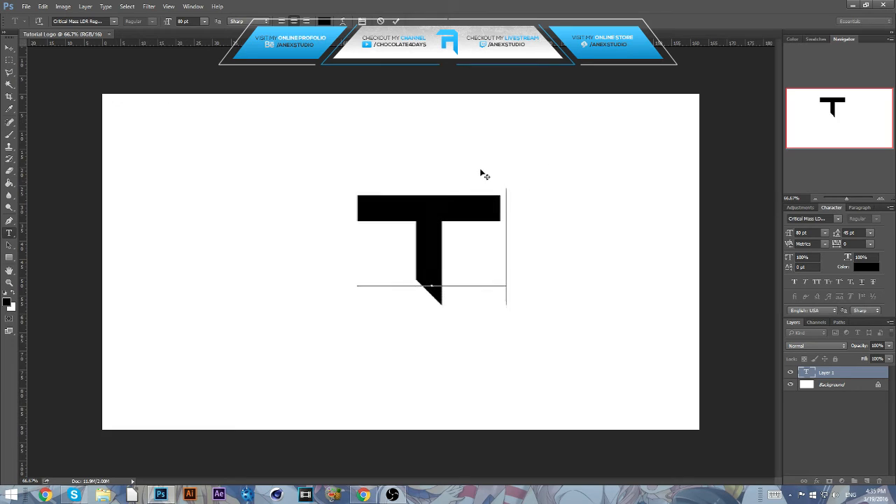
Try to change the letter T's font to Vermin Vibes eX Regular
left_click(113, 21)
scroll(150, 158, "down", 4)
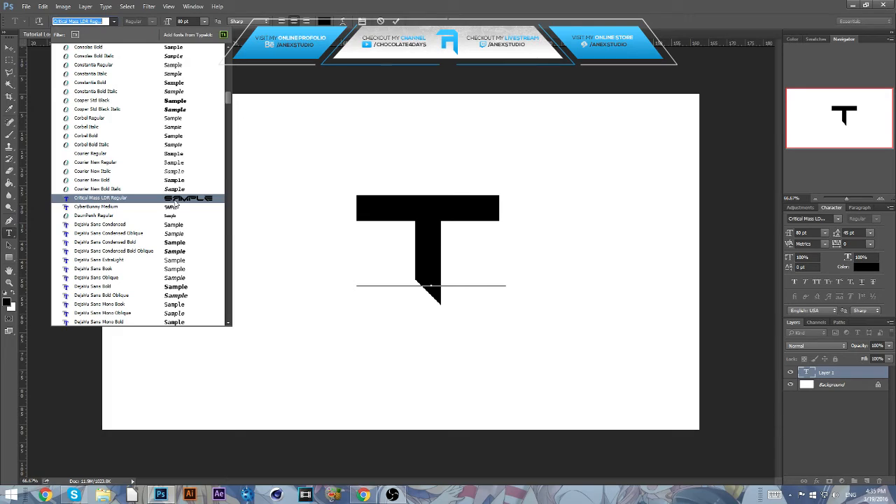
scroll(176, 210, "down", 2)
scroll(178, 217, "down", 10)
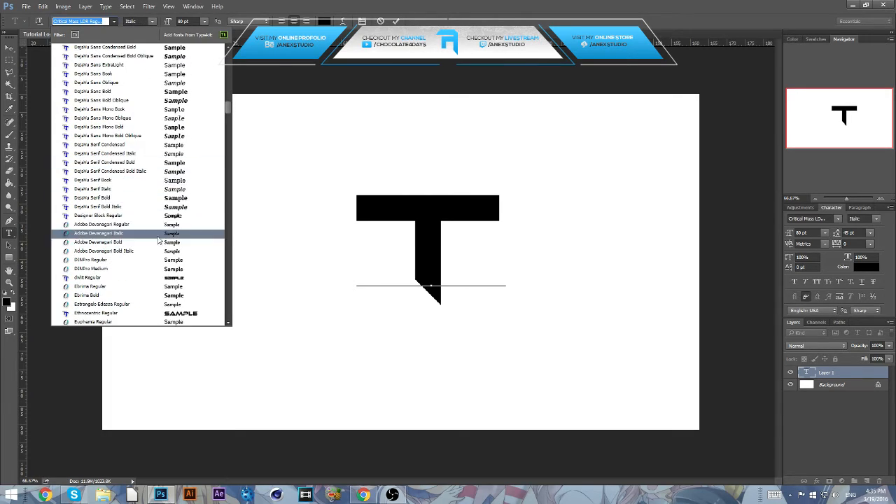
left_click_drag(229, 114, 248, 240)
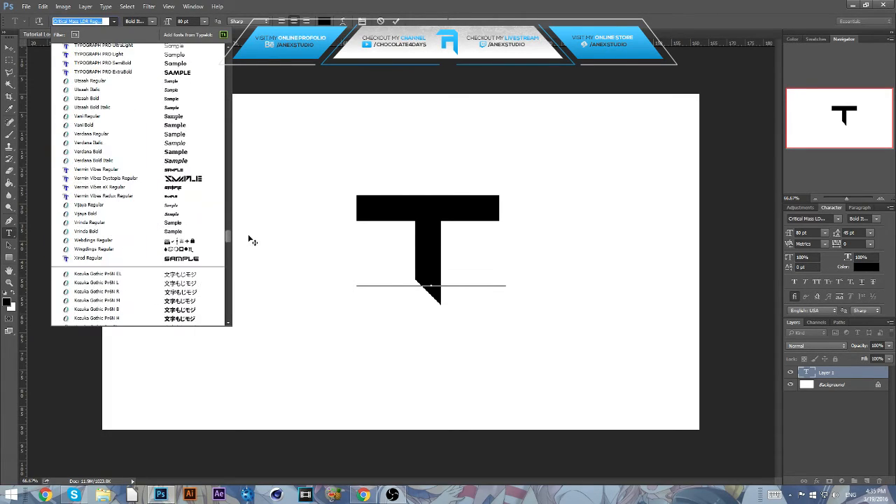
left_click(186, 188)
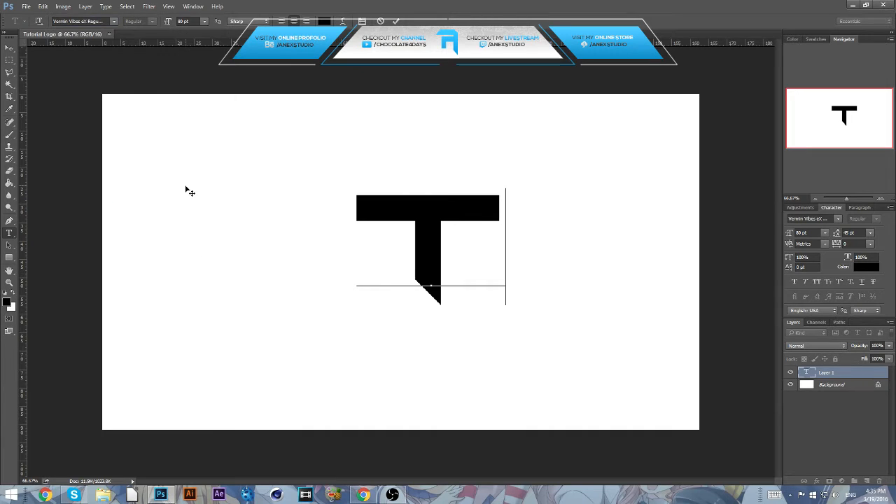
Select the letter T and preview the Vermin Vibes fonts on it
left_click(114, 21)
double_click(498, 224)
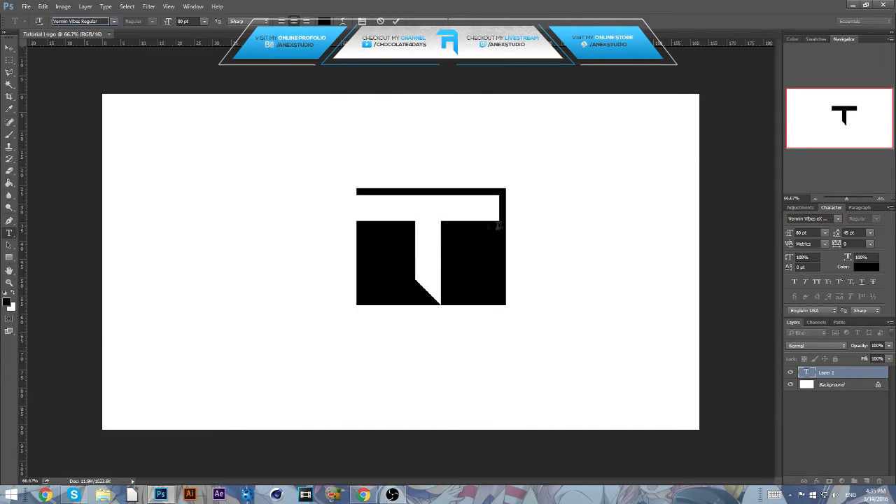
left_click(114, 24)
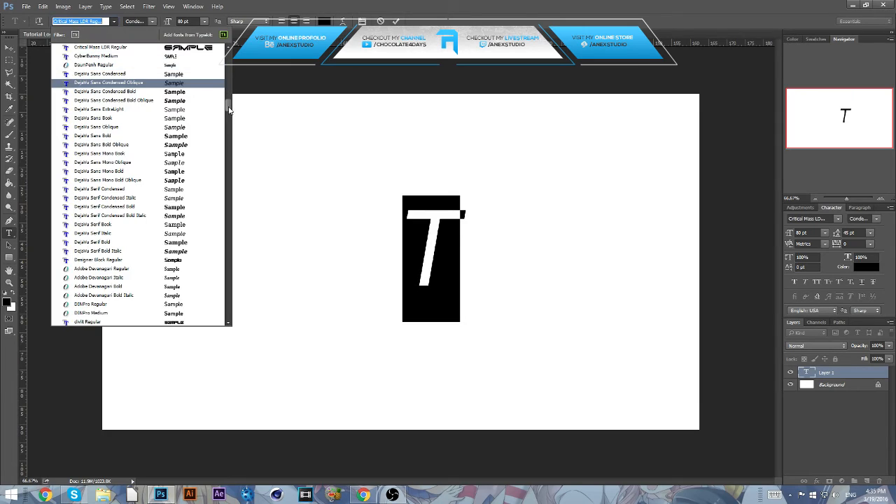
left_click_drag(229, 108, 239, 238)
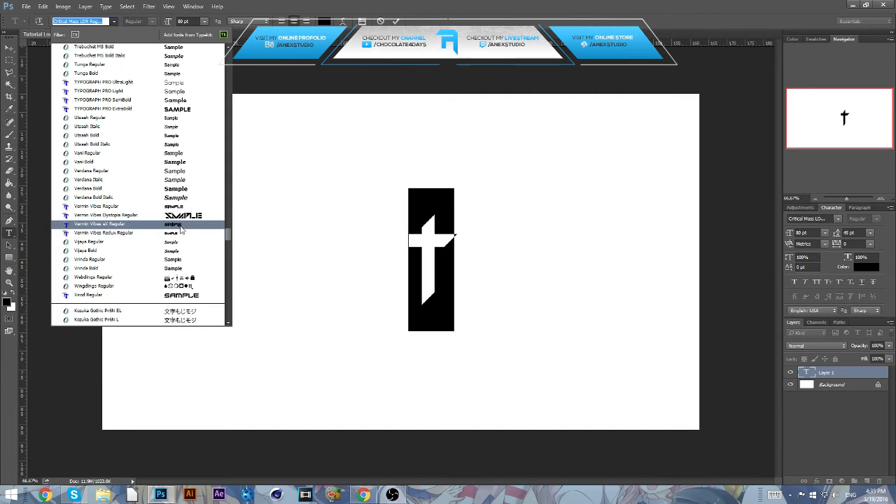
left_click(370, 222)
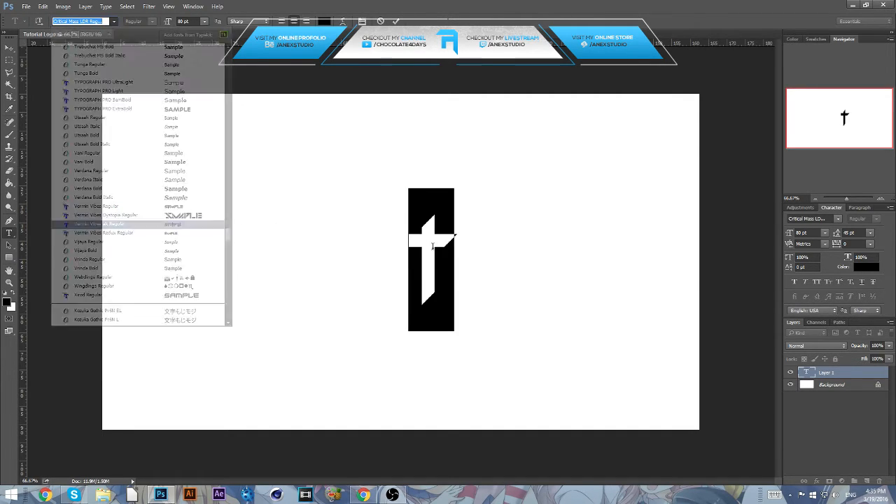
Extend the letter to the word TEXT, shift it slightly left, and set its font to Vermin Vibes Redux Regular
type("EXT")
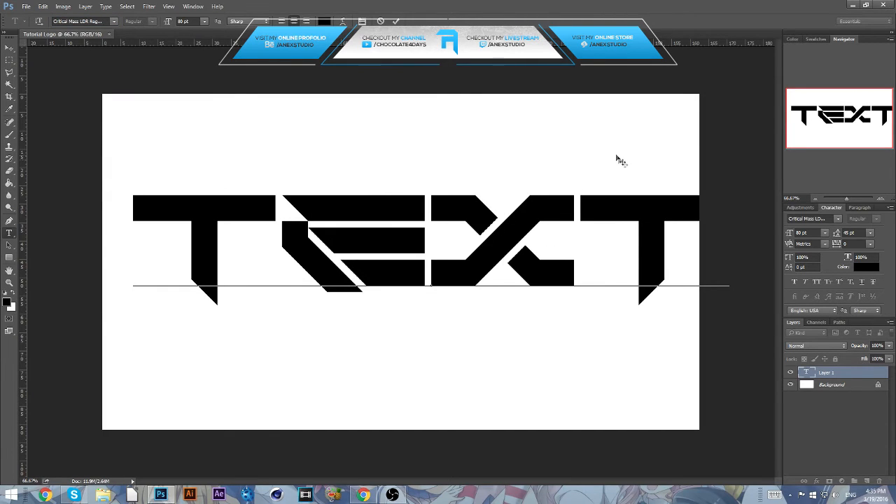
left_click_drag(617, 160, 595, 155)
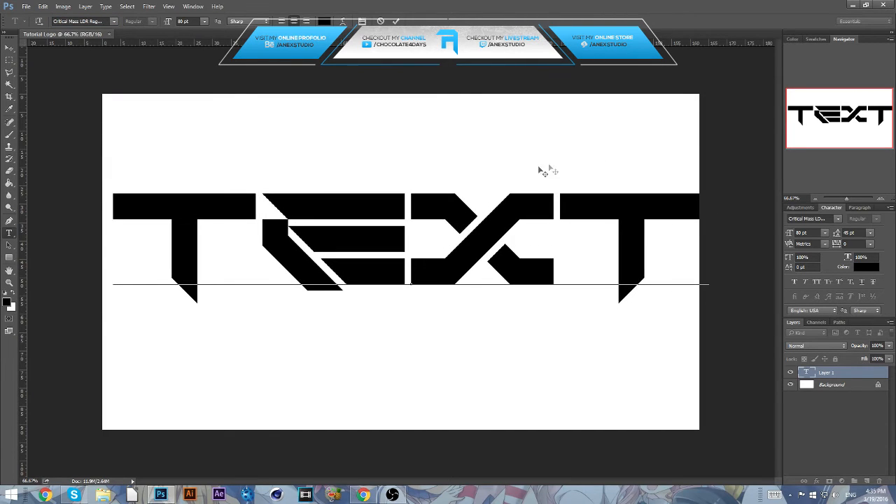
key("ctrl+a")
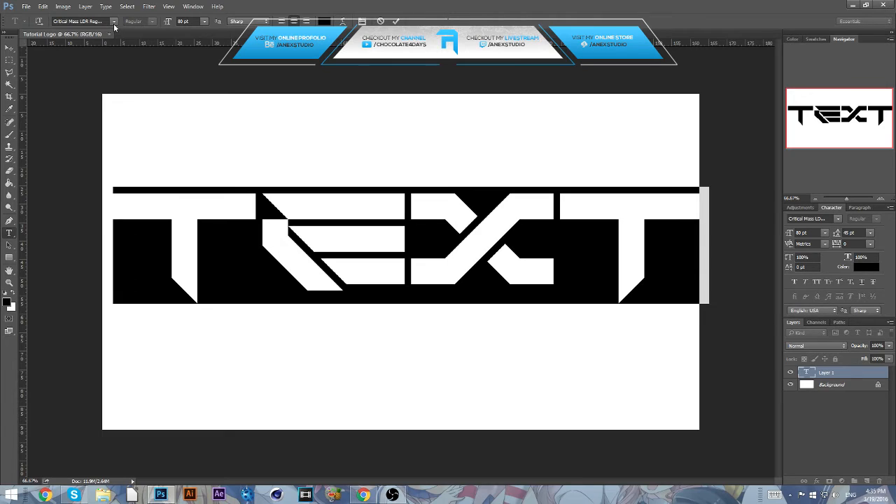
left_click(113, 22)
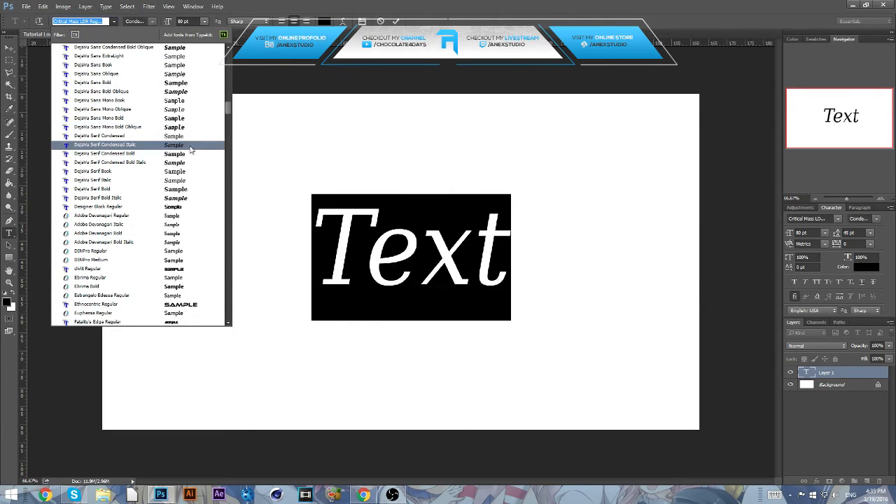
left_click_drag(226, 110, 228, 236)
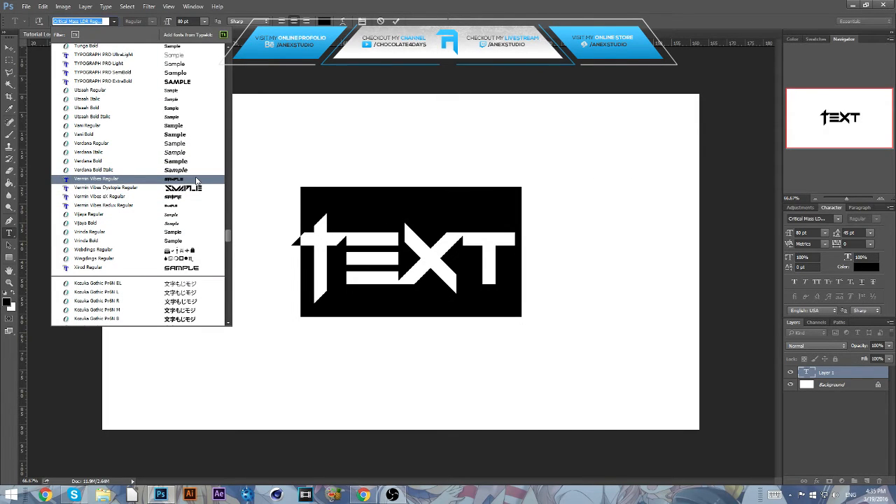
left_click(194, 205)
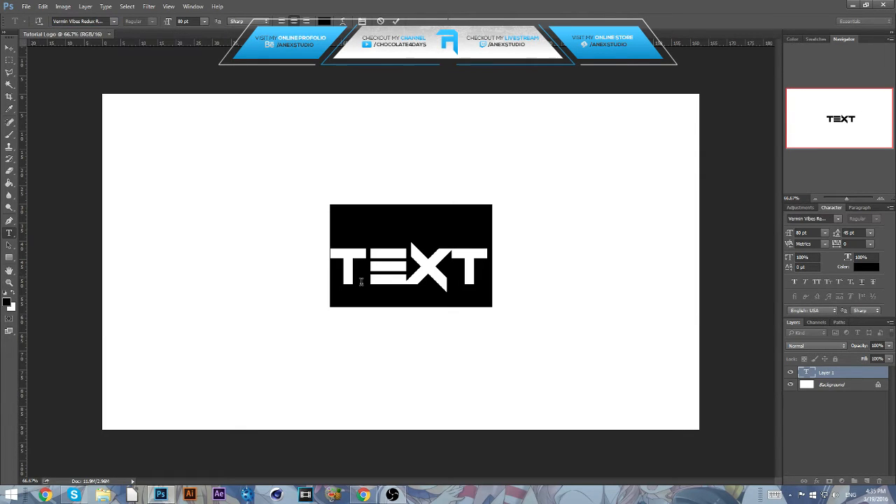
Insert a space between each letter of the word and commit the text edit
left_click(362, 280)
key("Right")
left_click(464, 269)
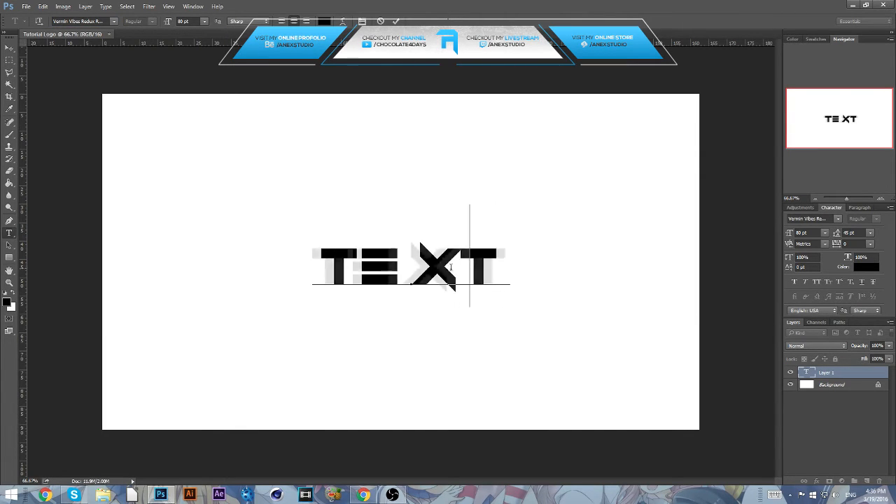
left_click(351, 263)
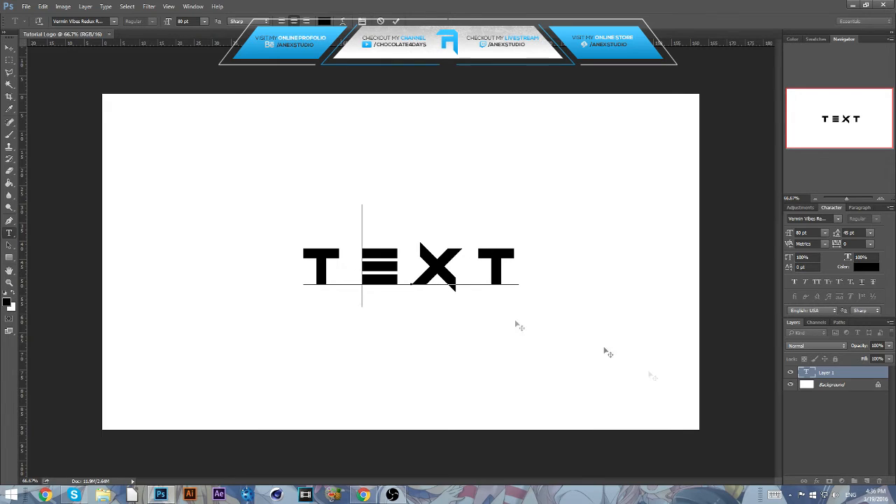
key("ctrl+Return")
Retype the letters after the first T in capitals so the text reads T E X T, and rasterize the type layer
right_click(838, 378)
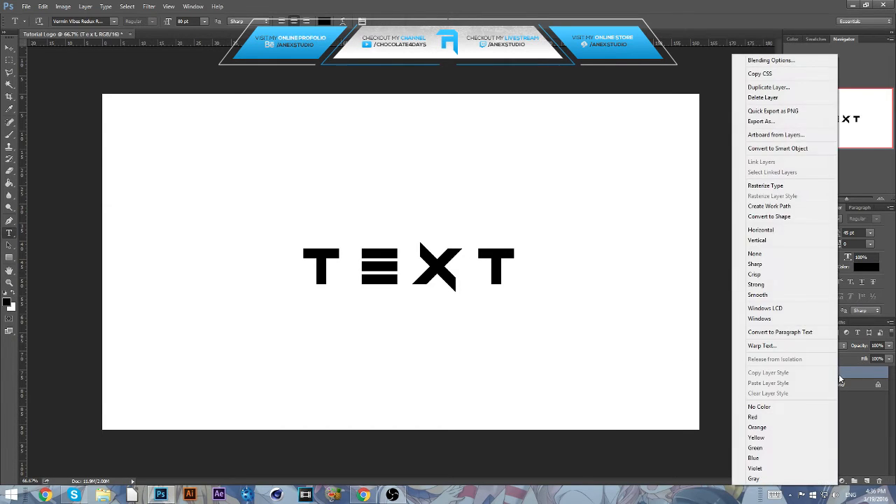
key("Escape")
left_click_drag(360, 266, 632, 281)
type("EX T")
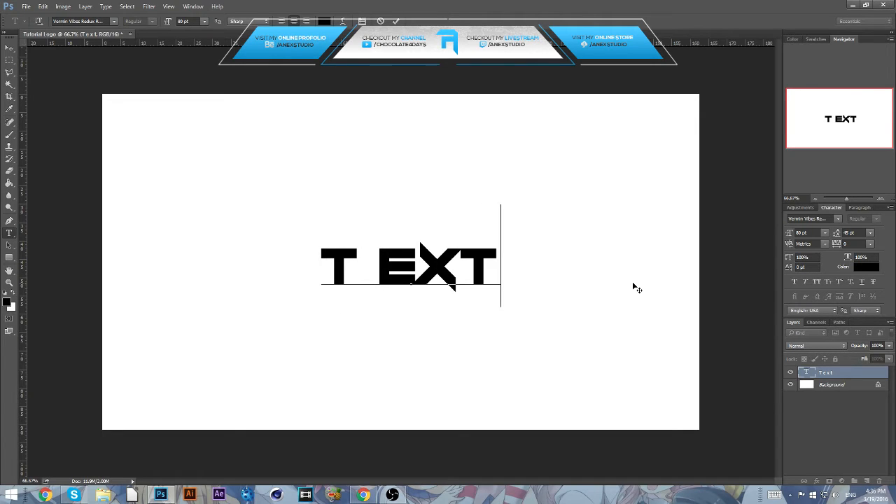
key("Left")
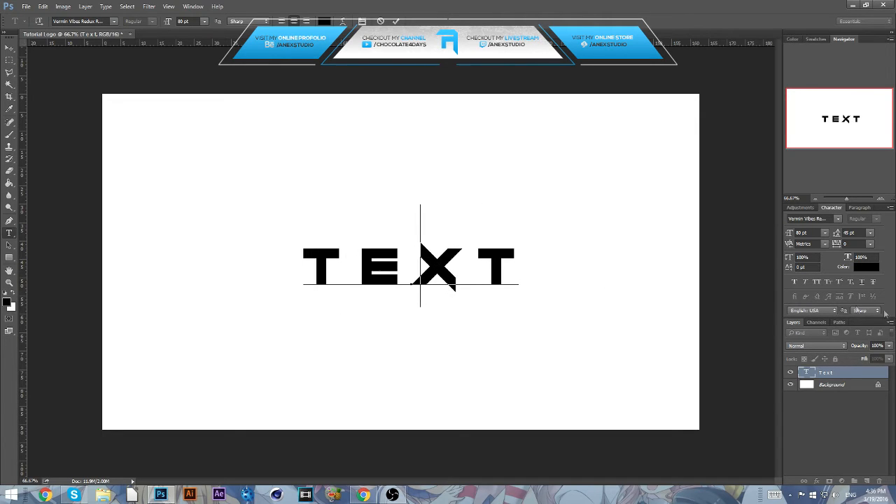
right_click(855, 373)
left_click(768, 188)
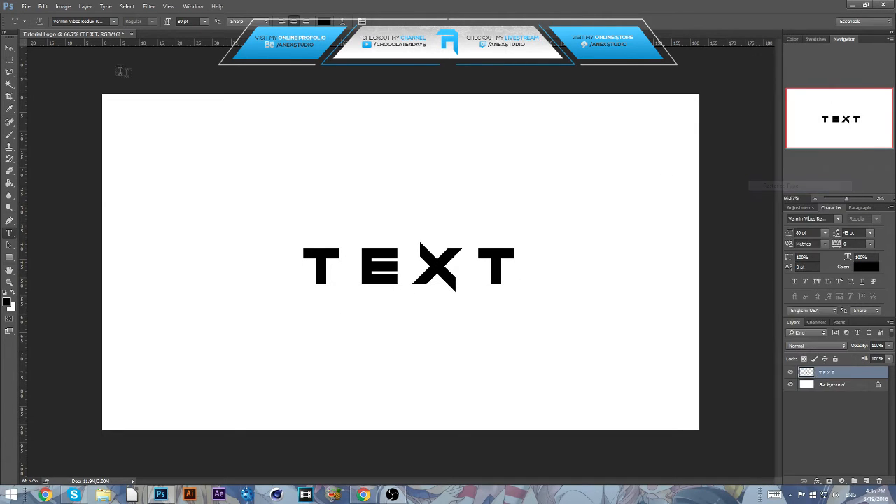
Select the first T with a rectangular marquee and cut it onto its own layer
left_click(10, 61)
left_click_drag(194, 159, 248, 309)
left_click_drag(340, 327, 210, 247)
mouse_move(231, 205)
left_mouse_down()
mouse_move(282, 243)
mouse_move(350, 324)
left_mouse_up()
right_click(314, 258)
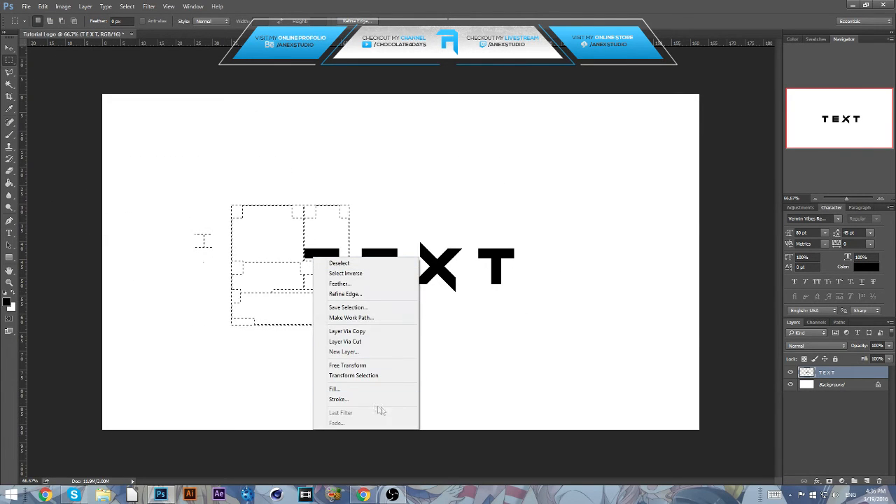
left_click(346, 341)
Marquee the letter E and cut it from the T E X T layer onto its own layer
left_click_drag(348, 236, 403, 326)
right_click(380, 259)
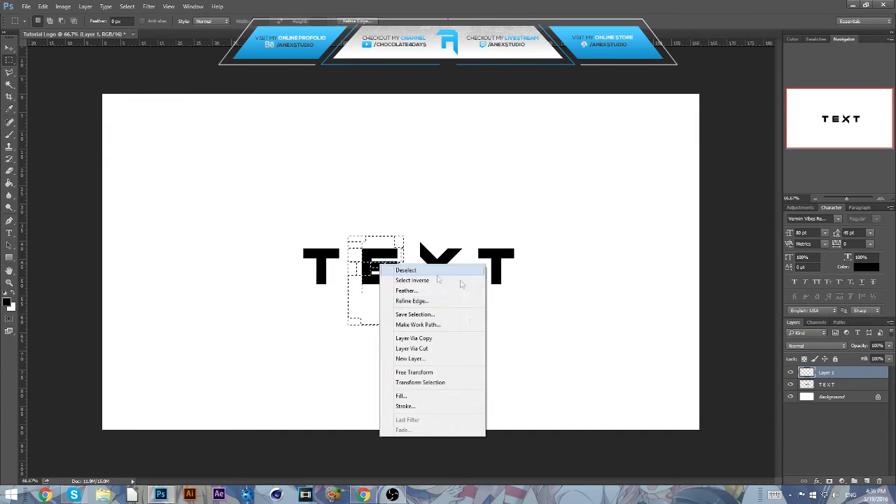
left_click(450, 282)
right_click(450, 282)
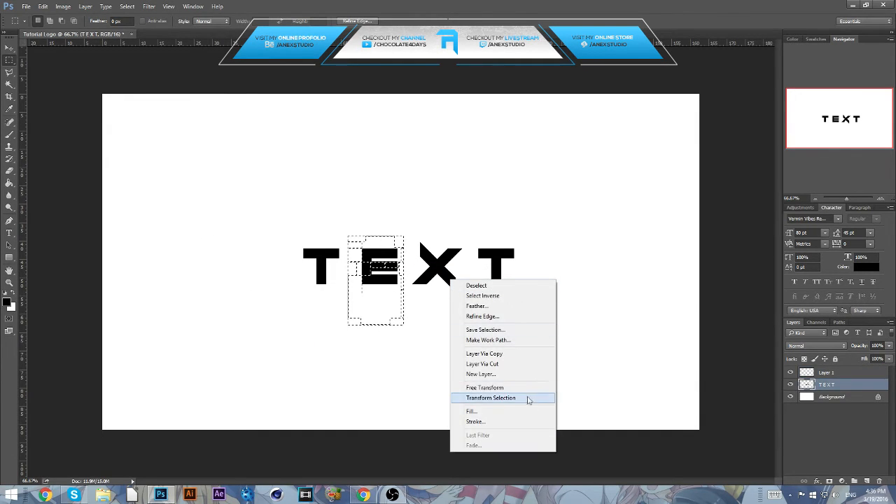
left_click(483, 364)
Marquee the letter X on the T E X T layer and cut it onto its own layer
left_click(821, 397)
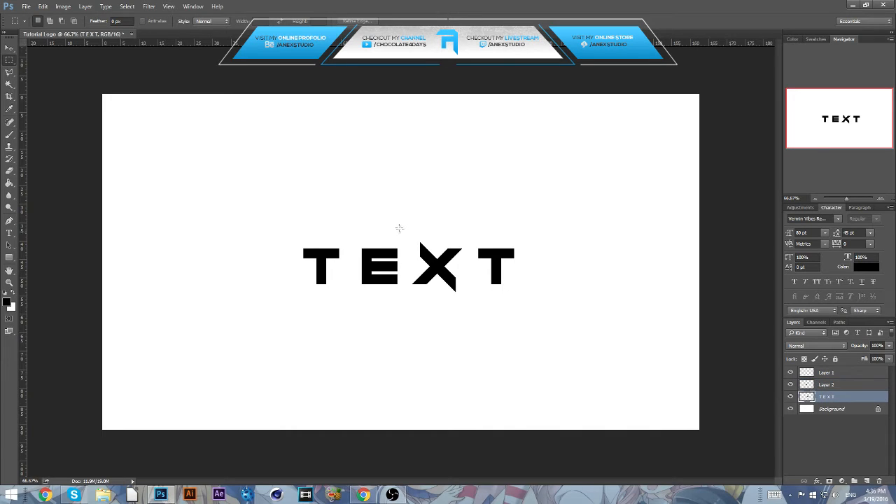
left_click_drag(410, 234, 465, 327)
right_click(440, 282)
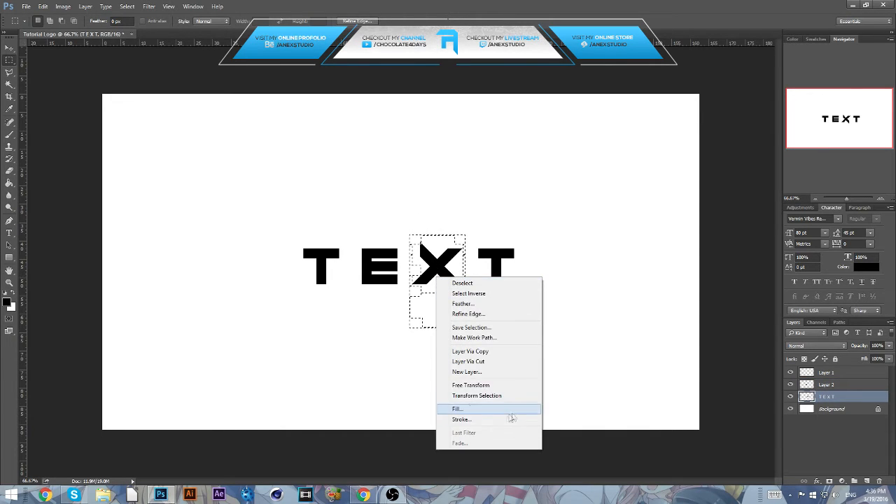
left_click(483, 362)
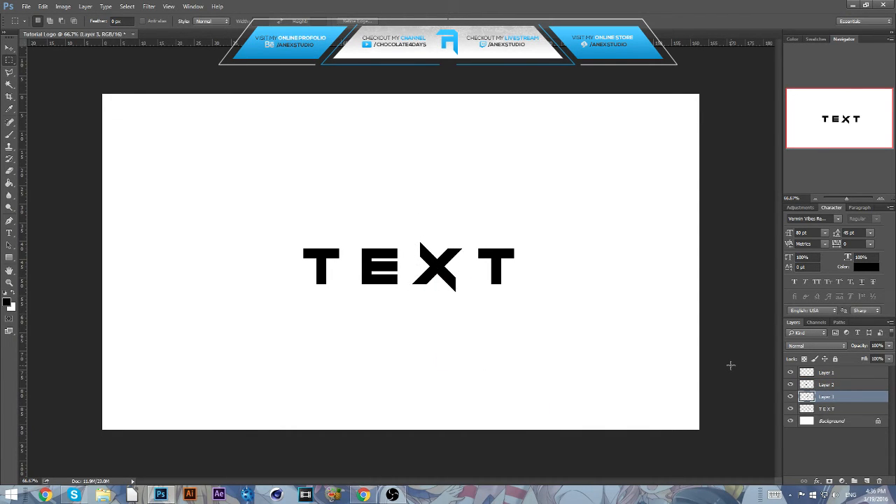
Check which letter each layer holds by toggling the visibility of layers and selecting them one by one
left_click(790, 409)
left_click(789, 408)
left_click(791, 397)
left_click(790, 397)
left_click(9, 48)
left_click(829, 420)
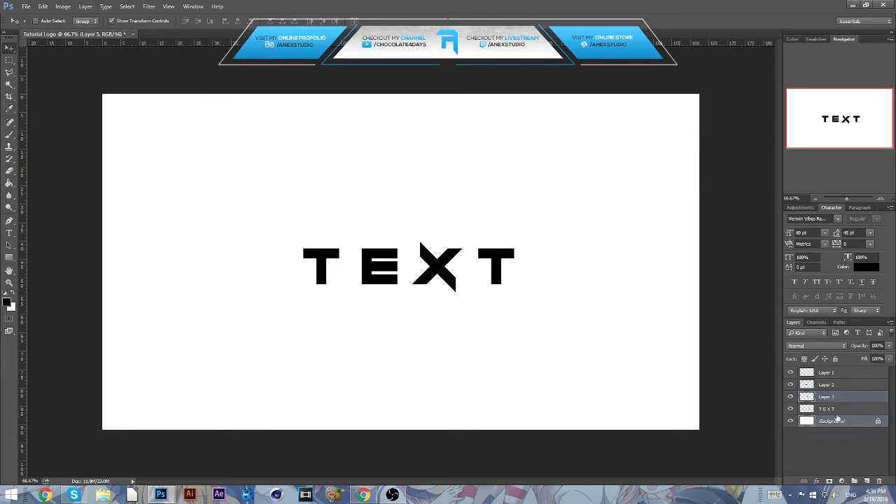
left_click(829, 397)
left_click(826, 372)
left_click(827, 385)
left_click(827, 396)
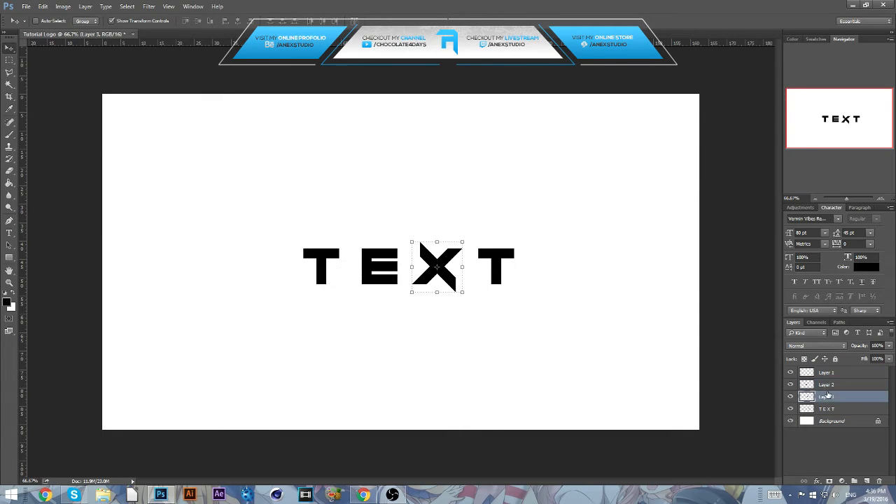
left_click(828, 409)
left_click(828, 397)
left_click(824, 373)
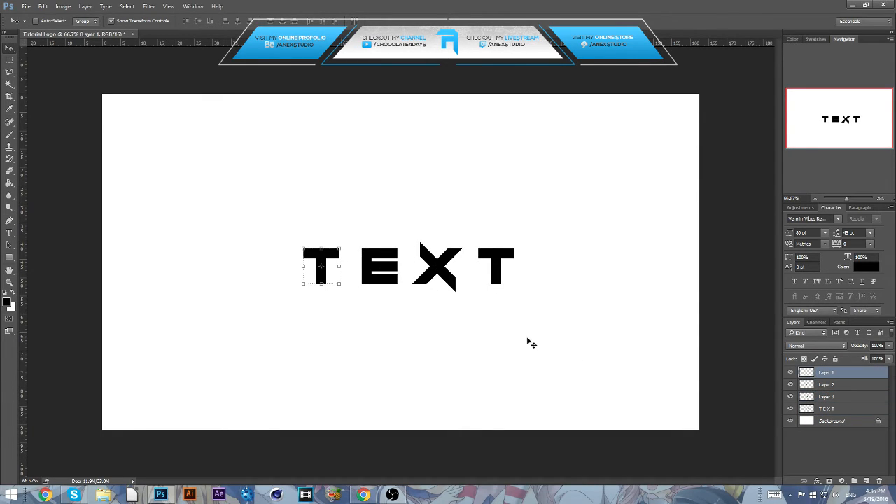
Move the letter E on Layer 2 left until its top bar joins the crossbar of the first T
key("ctrl+plus")
key("ctrl+plus")
key("ctrl+plus")
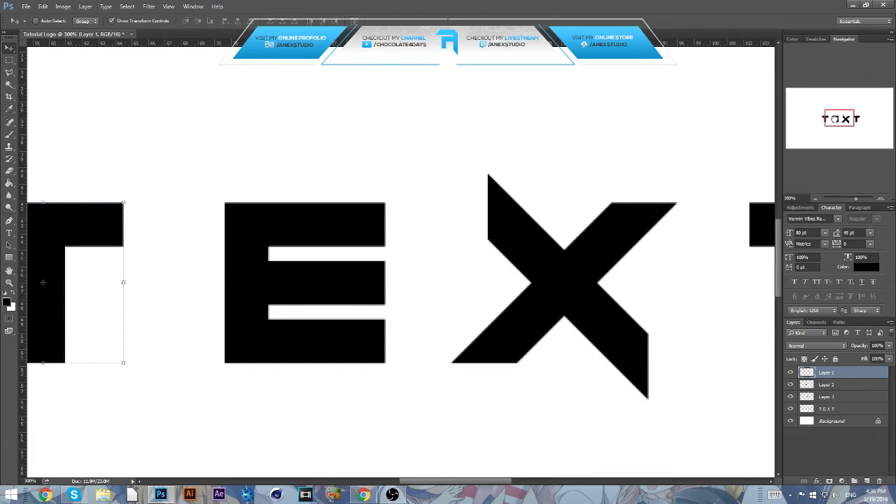
mouse_move(835, 119)
left_mouse_down()
mouse_move(820, 117)
mouse_move(838, 123)
left_mouse_up()
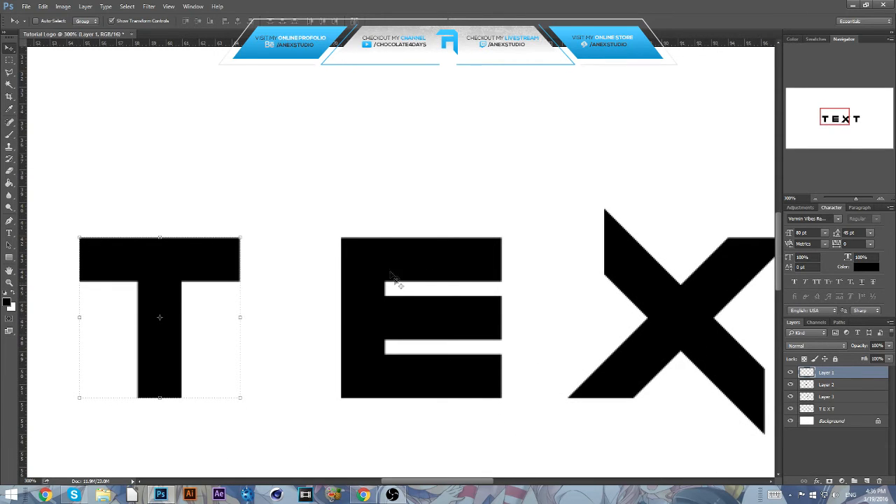
left_click(852, 385)
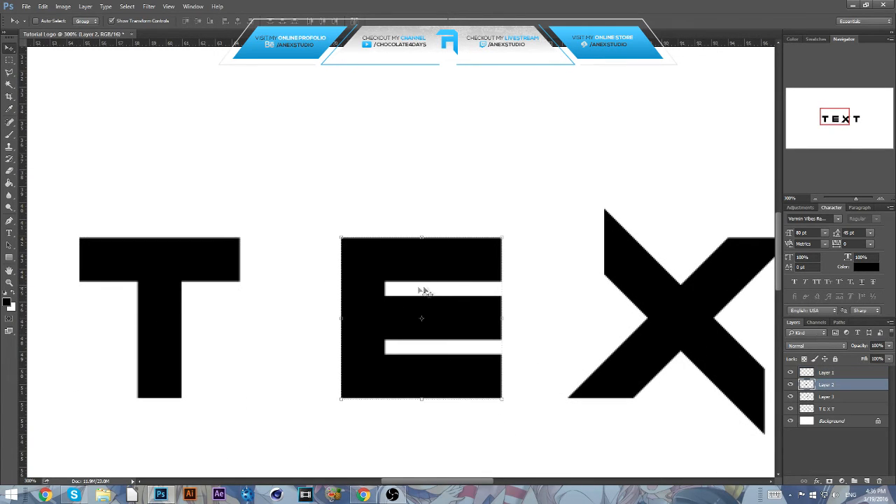
left_click_drag(451, 285, 345, 281)
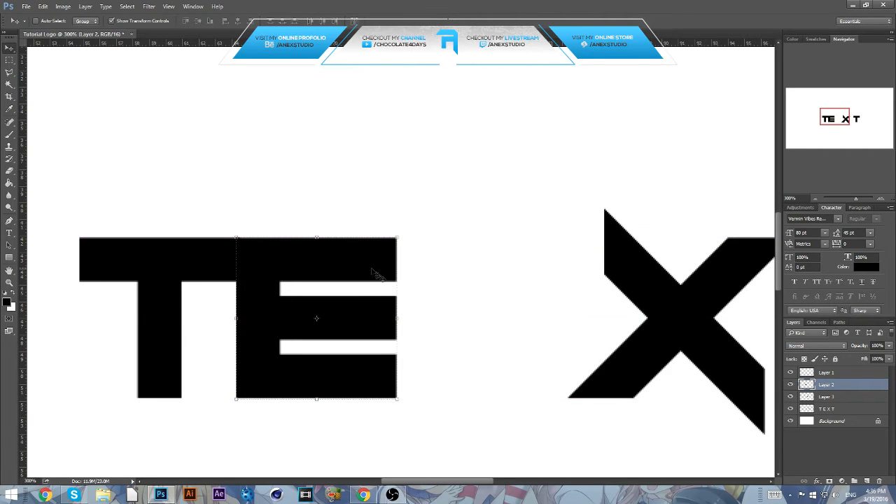
left_click_drag(222, 196, 221, 200)
left_click(829, 410)
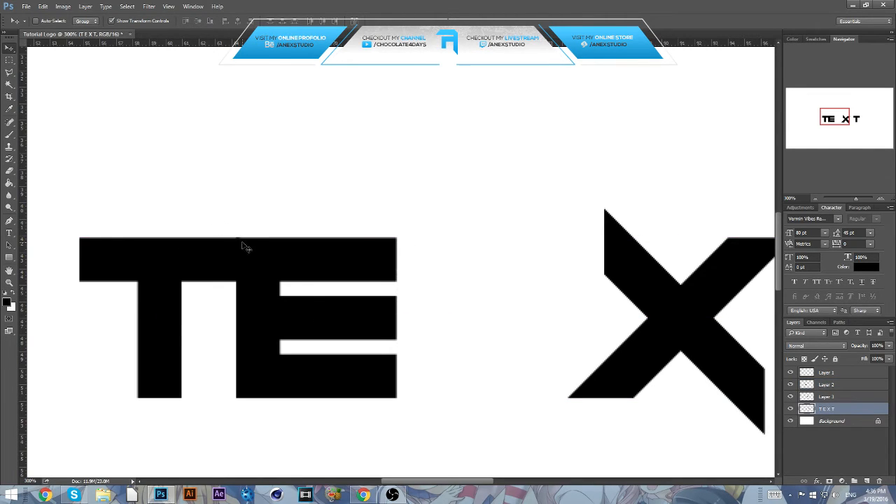
left_click(837, 397)
left_click(838, 385)
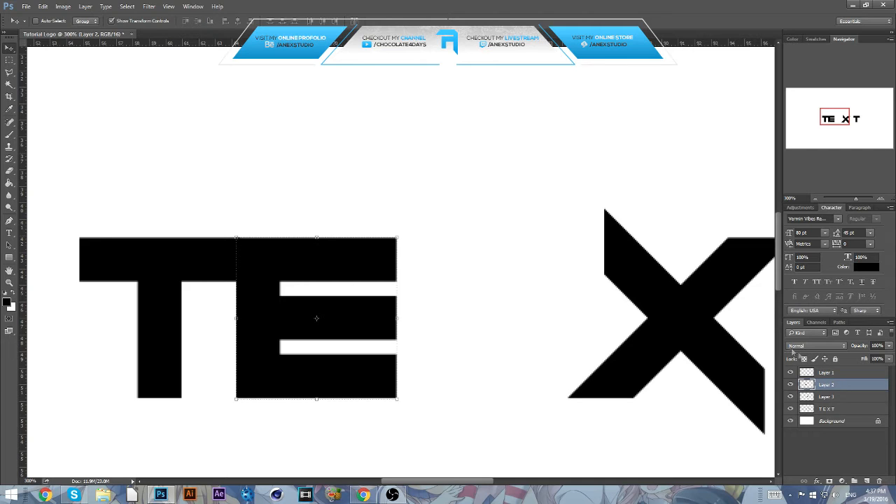
Extend the E's upper gap through its stem by deleting a horizontal strip starting at the first T's stem
left_click_drag(839, 119, 834, 119)
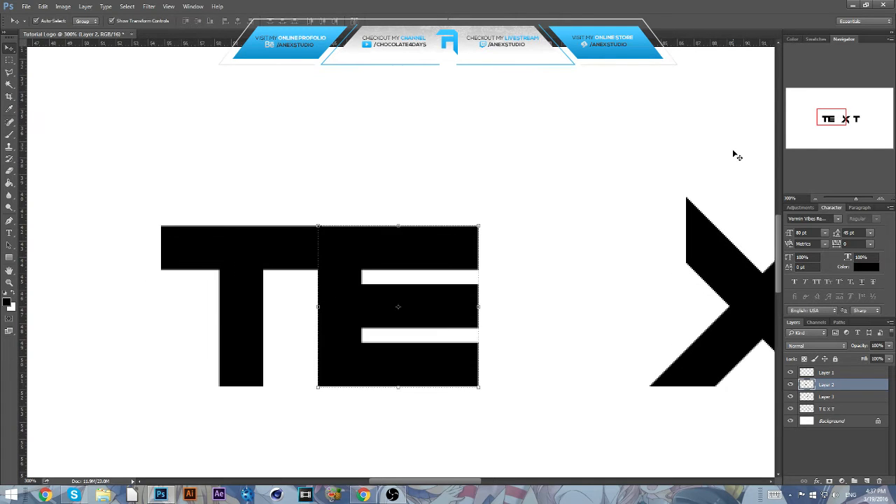
key("ctrl+plus")
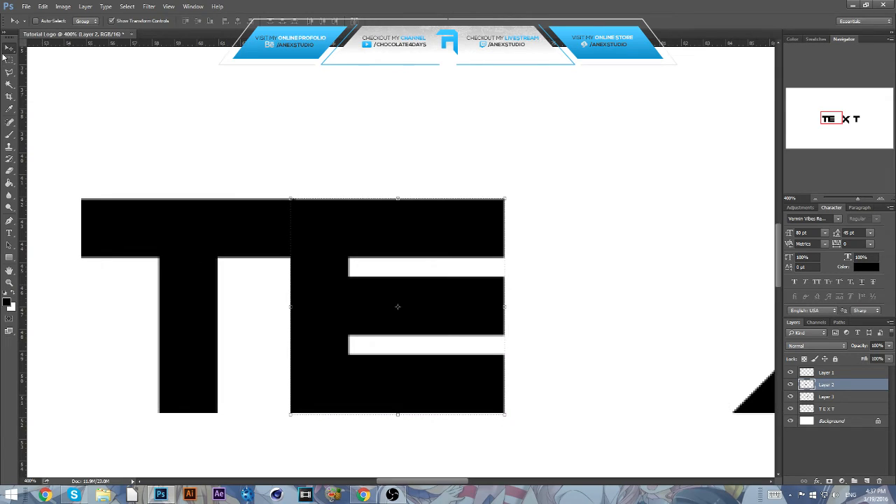
left_click(9, 59)
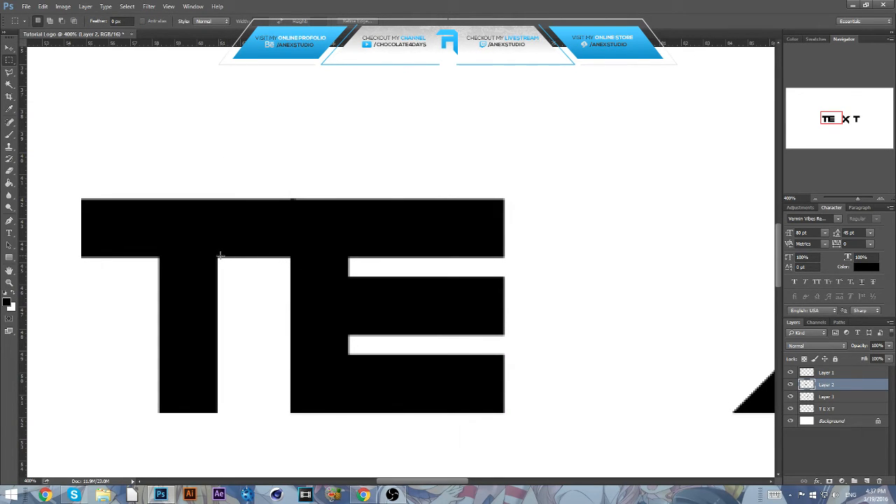
left_click_drag(218, 257, 466, 275)
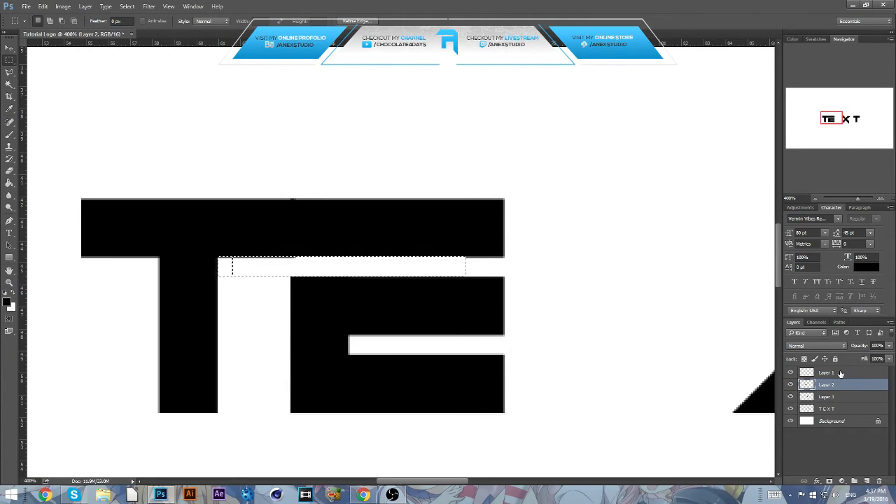
Clear the leftover edge pixels beneath the first T's crossbar and the E's top bar on both letter layers
left_click(817, 376)
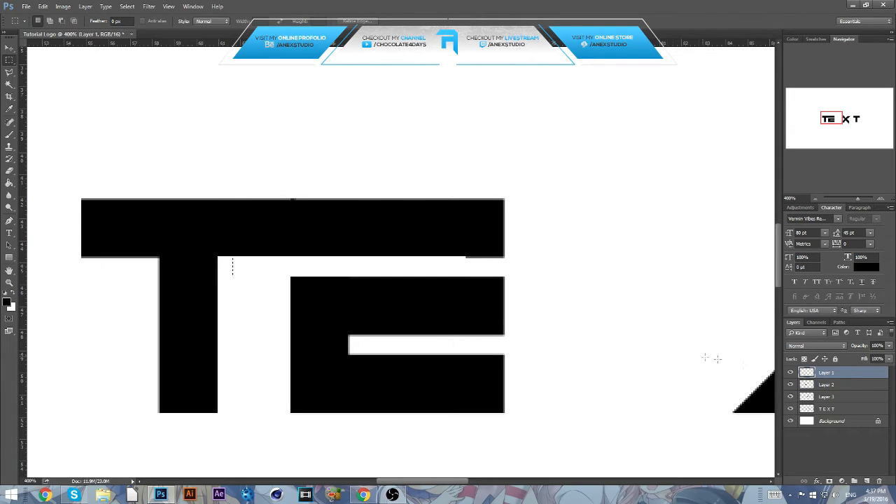
left_click_drag(453, 258, 537, 270)
left_click(827, 385)
left_click(690, 351)
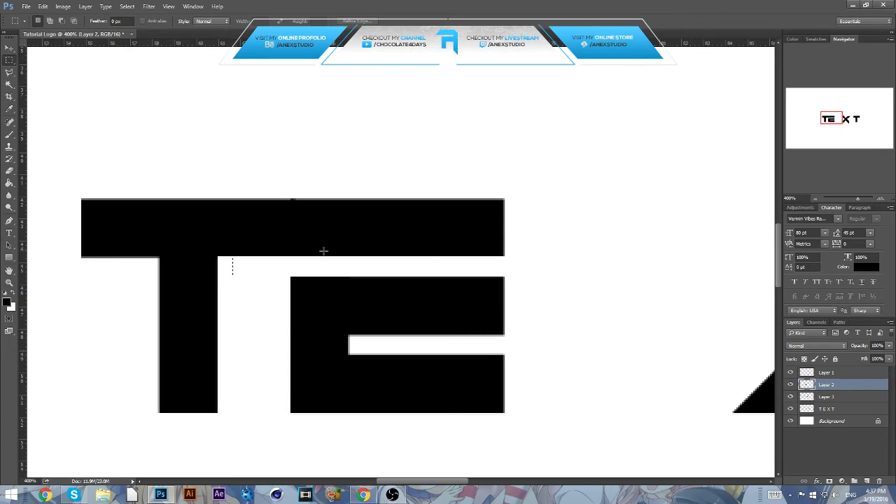
left_click(335, 290)
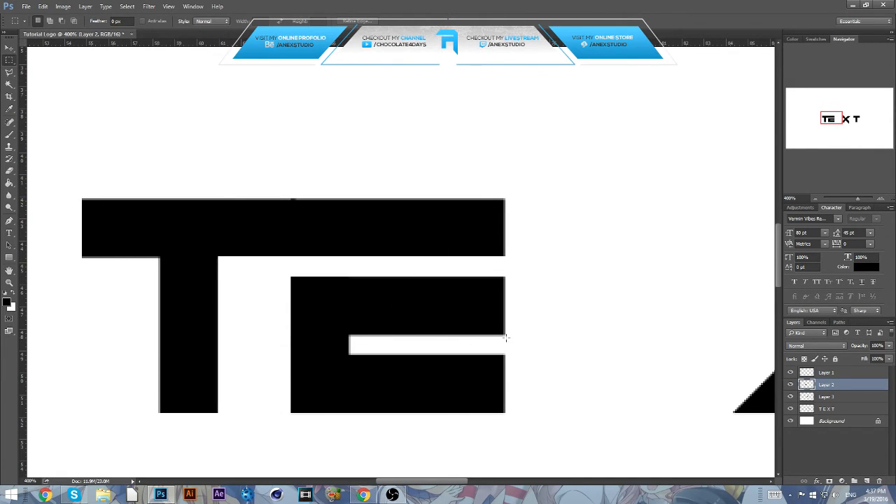
left_click_drag(509, 334, 248, 354)
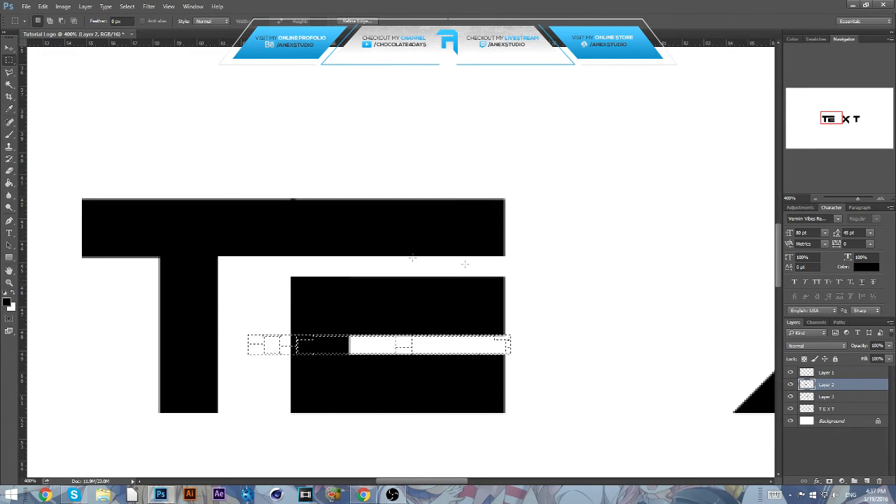
left_click(10, 49)
key("ctrl+d")
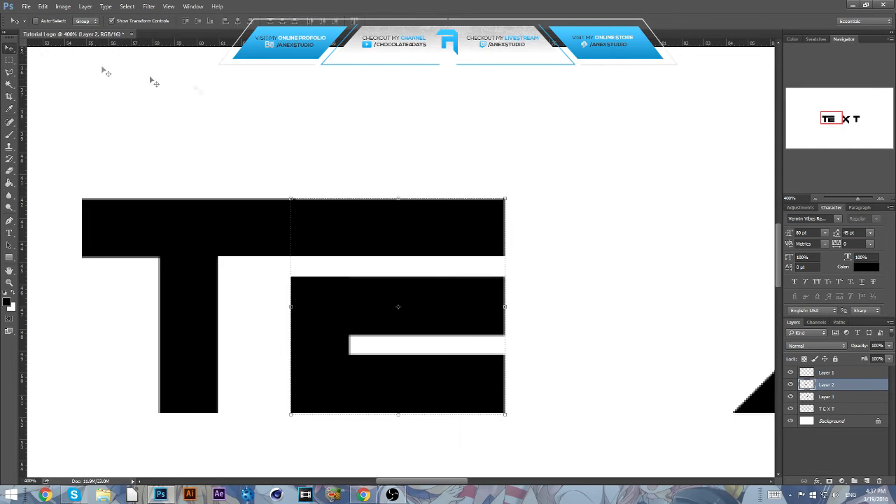
Move the letter X on Layer 3 left until its left arms overlap the ends of the E's bars
left_click_drag(825, 123, 842, 124)
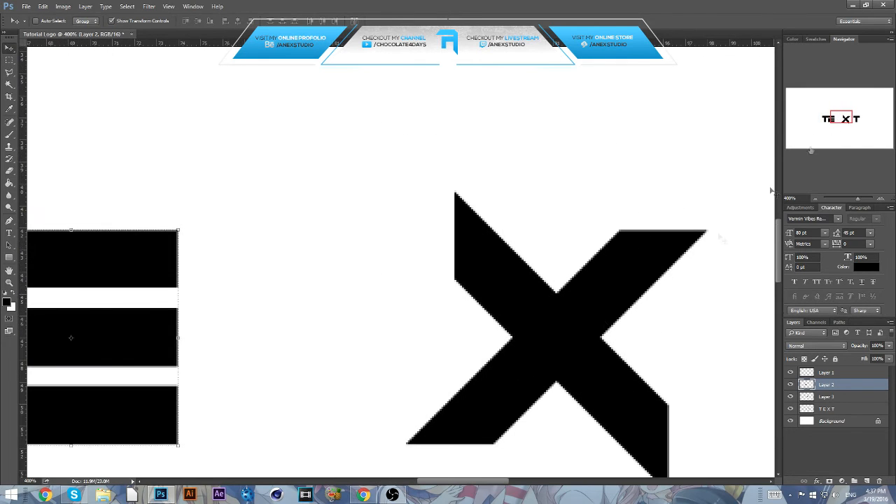
left_click(819, 396)
left_click_drag(621, 289, 332, 308)
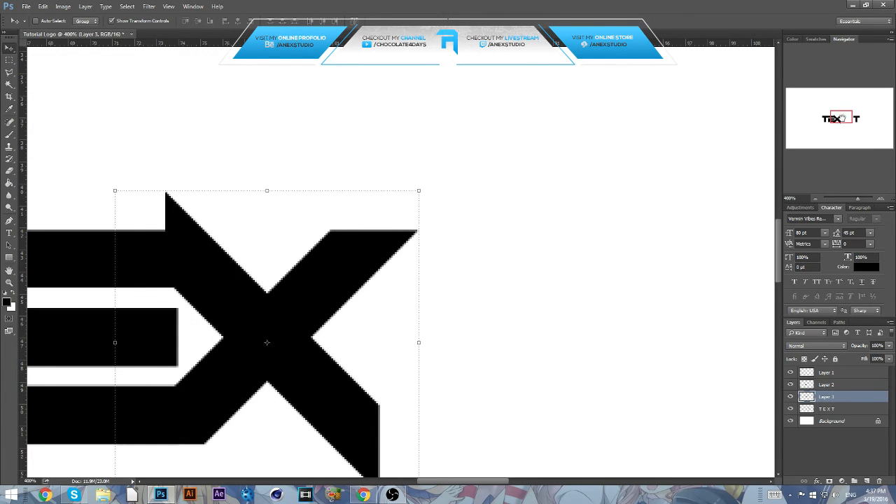
Delete a narrow vertical strip from the X's upper left arm to leave a gap beside the E's top bar
left_click_drag(842, 118, 834, 119)
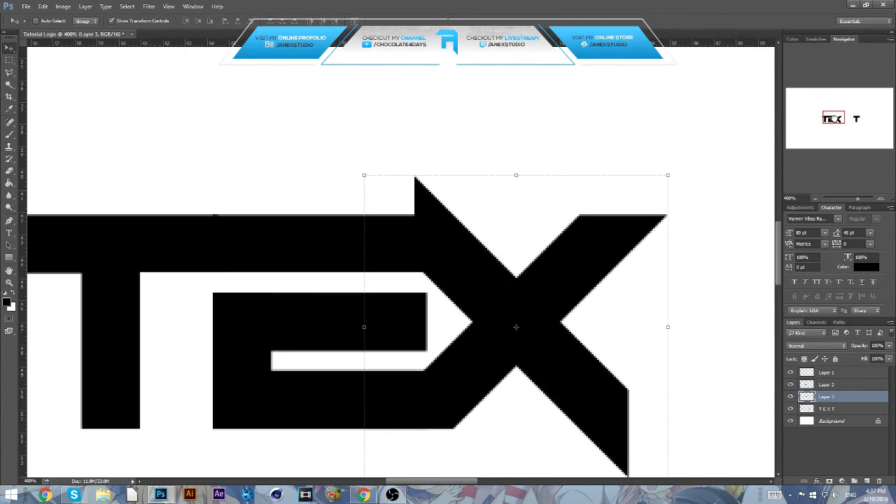
left_click(9, 60)
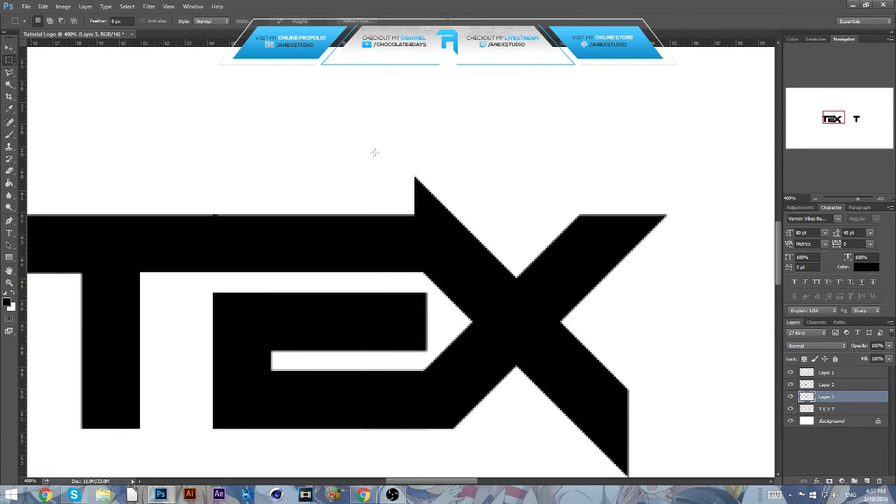
left_click_drag(384, 148, 436, 350)
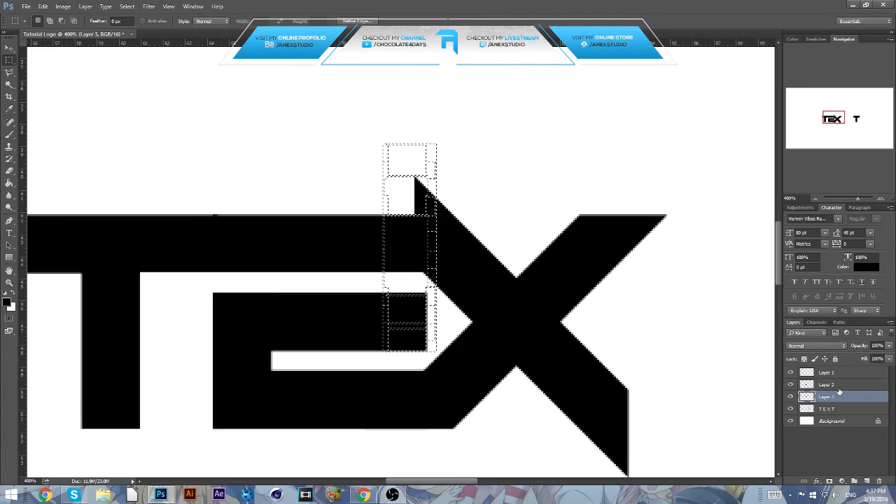
key("Delete")
key("ctrl+d")
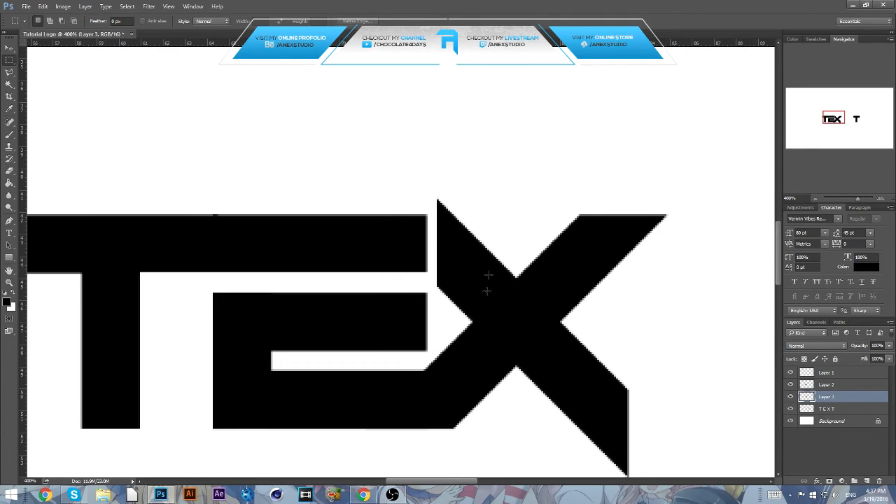
key("ctrl+minus")
key("ctrl+plus")
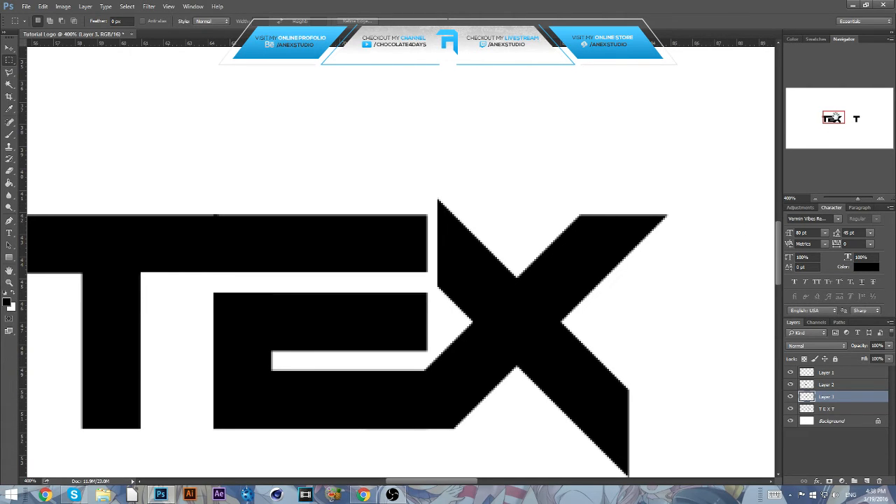
Move the last T left on the T E X T layer until its crossbar merges with the X's upper right arm
left_click_drag(835, 116, 849, 119)
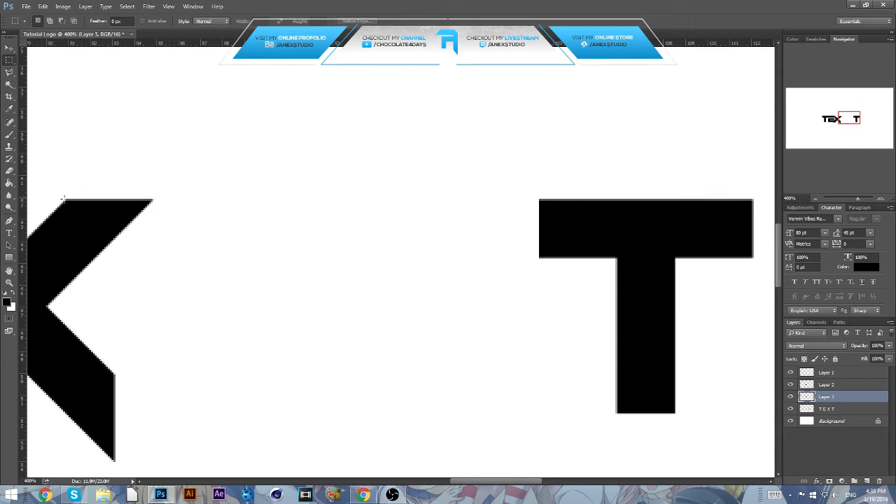
left_click_drag(64, 200, 763, 198)
key("ctrl+d")
left_click(9, 48)
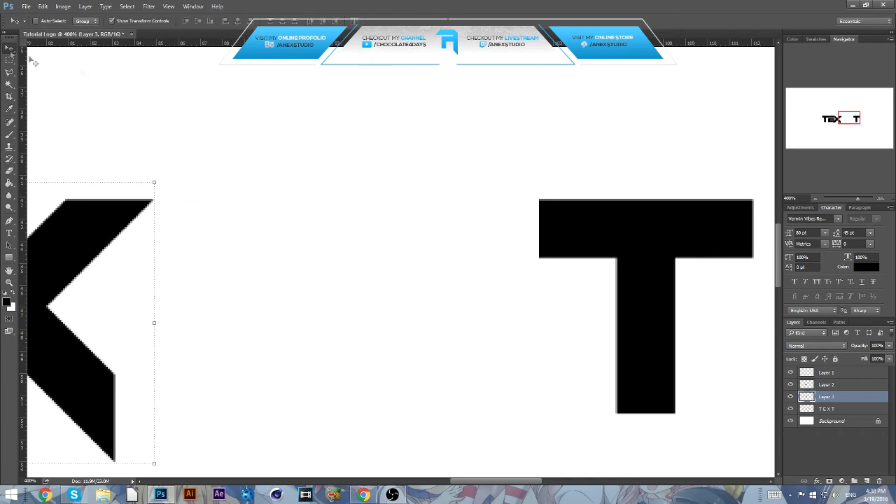
left_click(826, 408)
left_click_drag(672, 338, 244, 320)
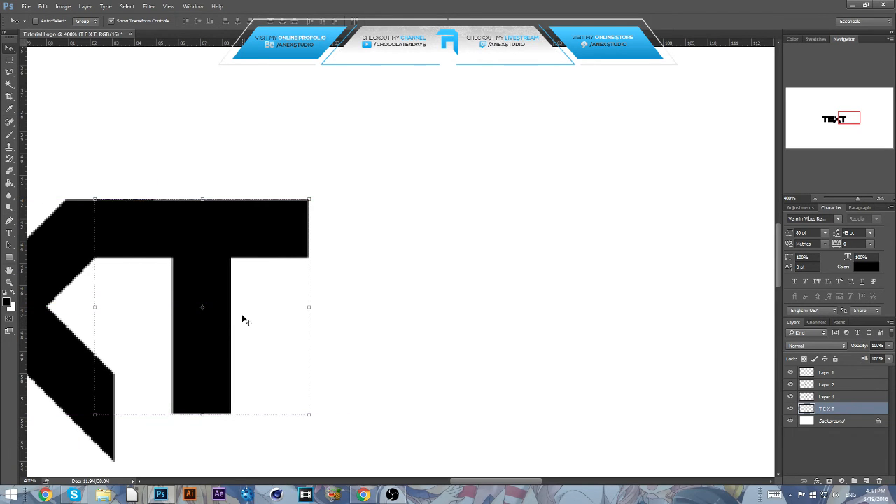
Shift the last T slightly right so its crossbar starts at the tip of the X's upper right arm
key("ctrl+1")
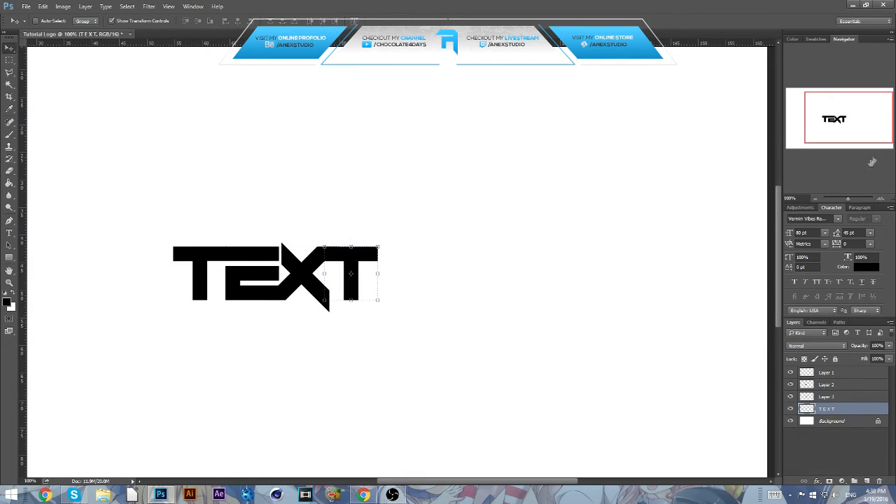
mouse_move(838, 131)
left_mouse_down()
mouse_move(826, 119)
mouse_move(835, 119)
left_mouse_up()
key("ctrl+plus")
key("ctrl+plus")
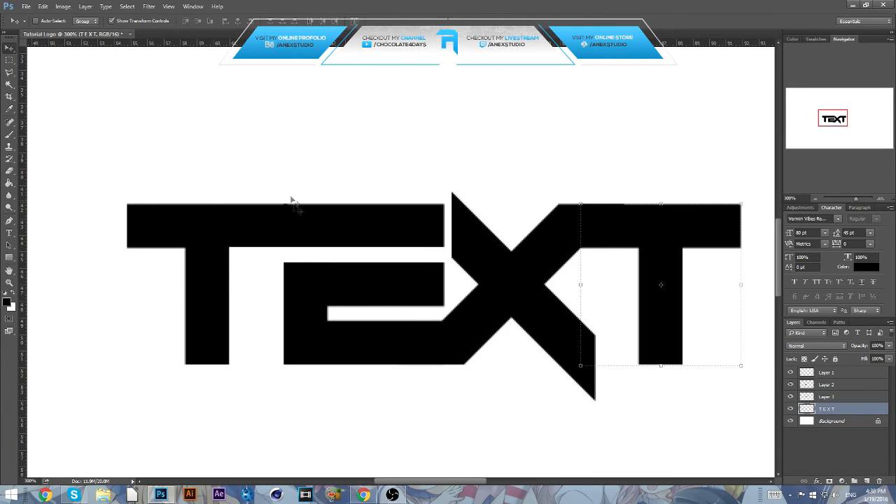
key("ctrl+plus")
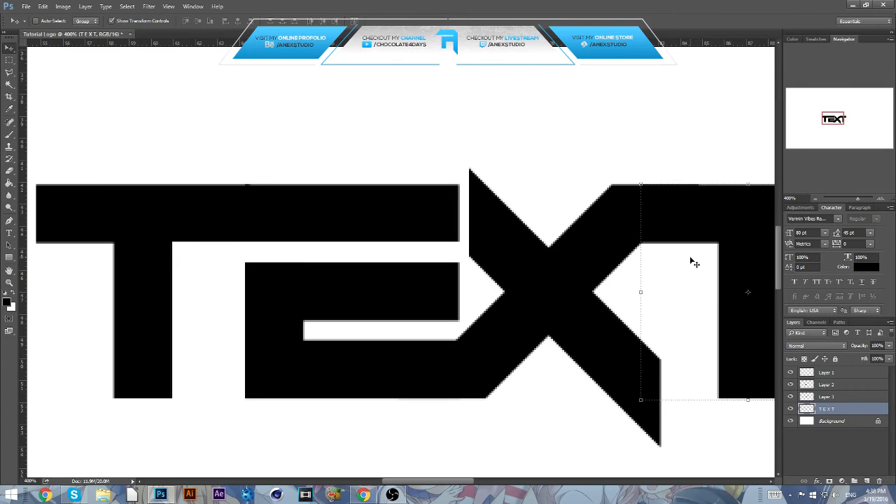
left_click_drag(692, 262, 720, 235)
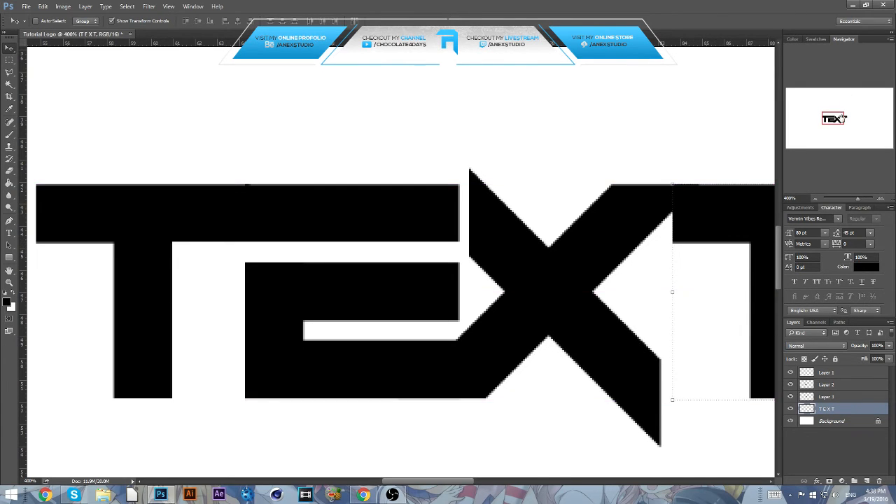
Move the last T left on the T E X T layer so its crossbar overlaps the X's upper right arm
left_click_drag(842, 118, 849, 116)
left_click_drag(579, 301, 496, 296)
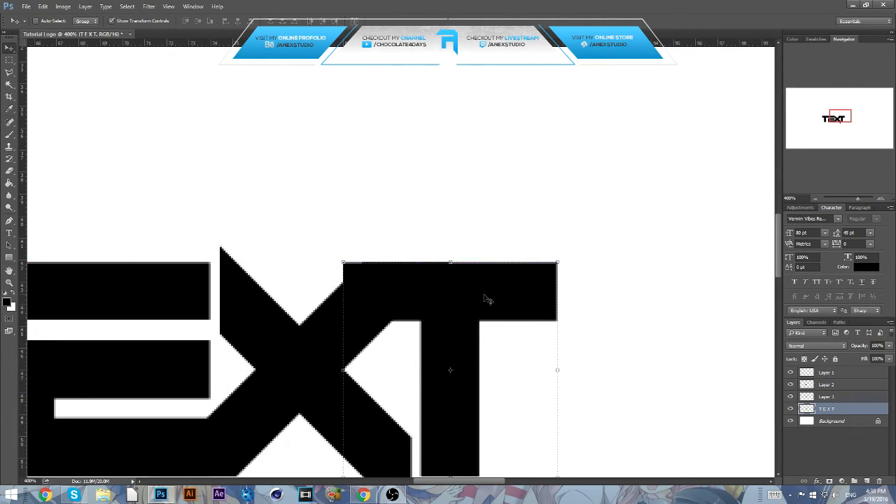
left_click_drag(831, 110, 820, 118)
key("ctrl+minus")
key("ctrl+minus")
key("ctrl+minus")
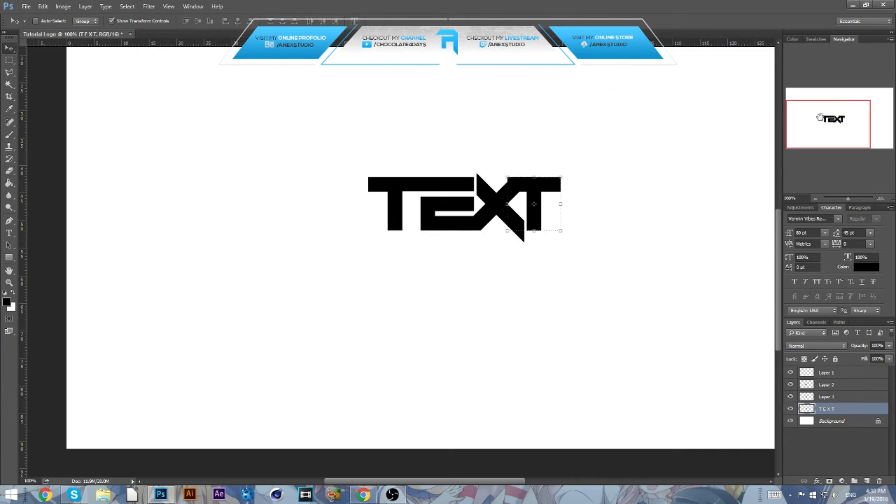
Nudge the last T slightly right to refine where its crossbar meets the X's upper right arm
key("ctrl+plus")
key("Right")
key("Right")
key("Right")
key("Right")
key("Right")
key("Right")
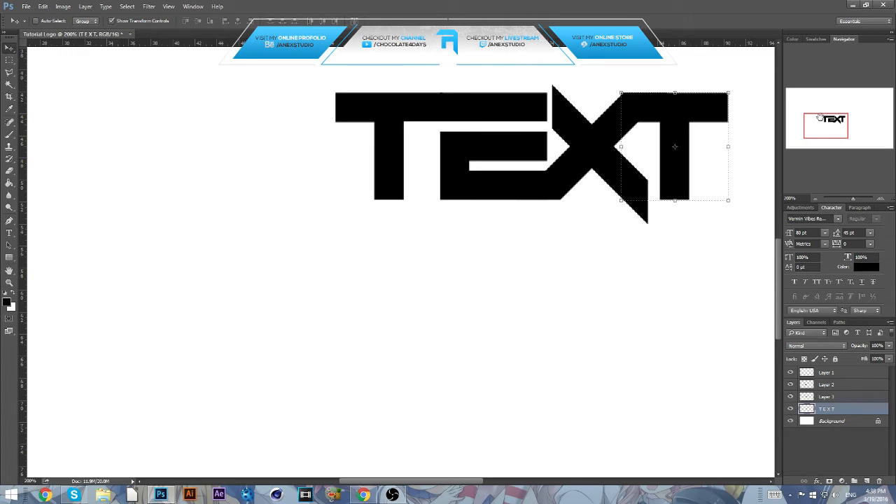
key("Right")
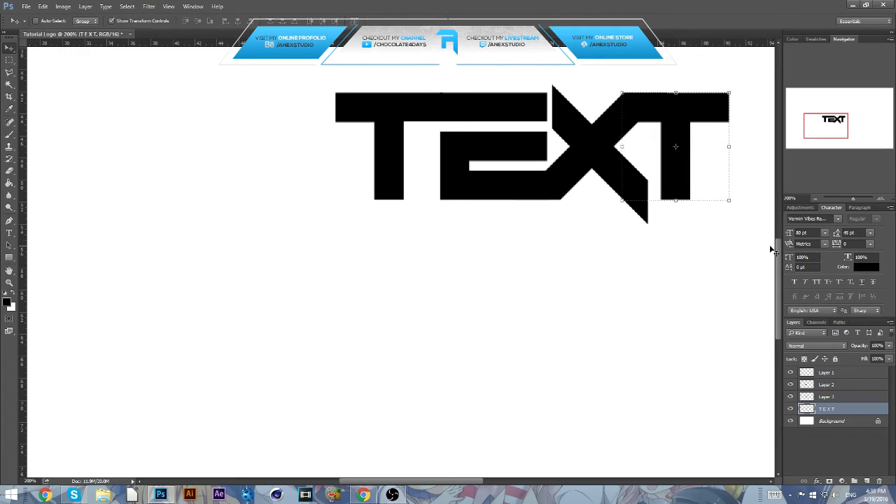
Nudge the X on Layer 3 slightly right to widen its gap from the E and narrow the space before the last T
left_click(827, 397)
key("Right")
key("Right")
key("Right")
key("Right")
key("Right")
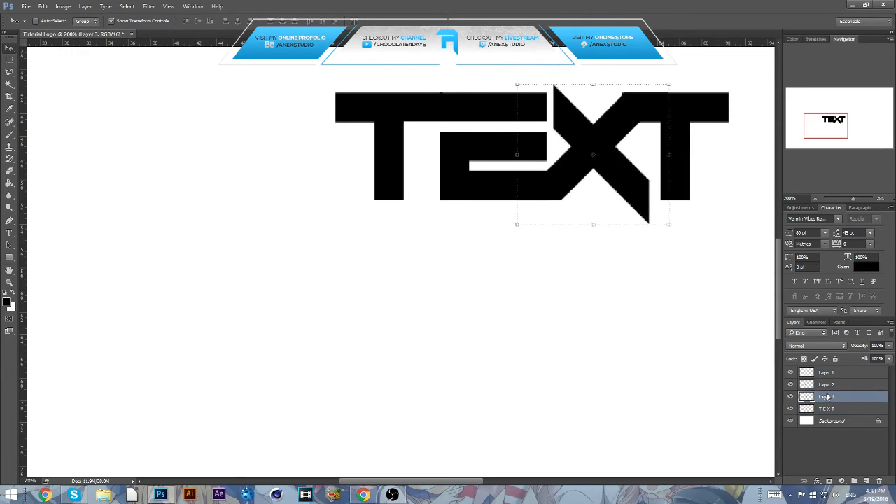
key("Left")
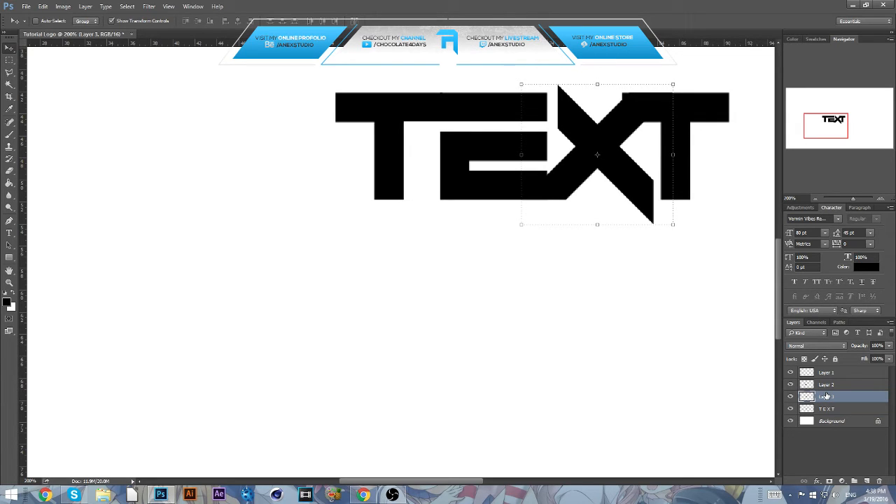
key("Left")
key("Left")
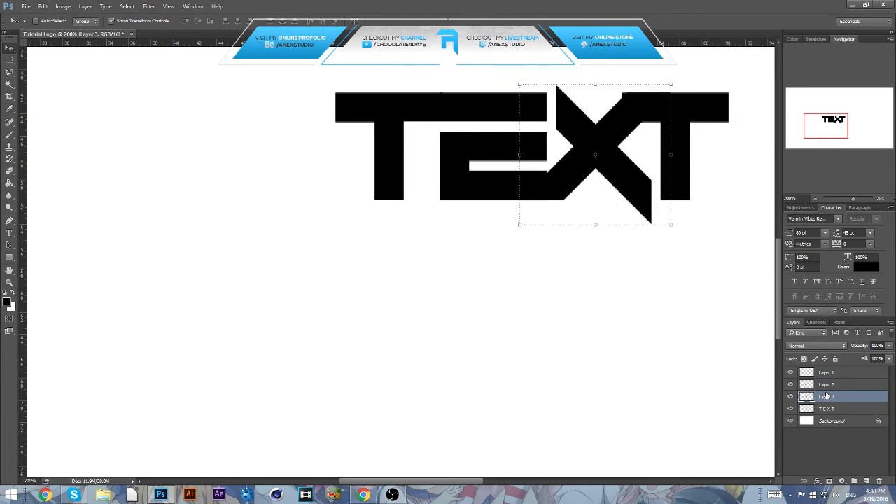
key("Right")
key("Right")
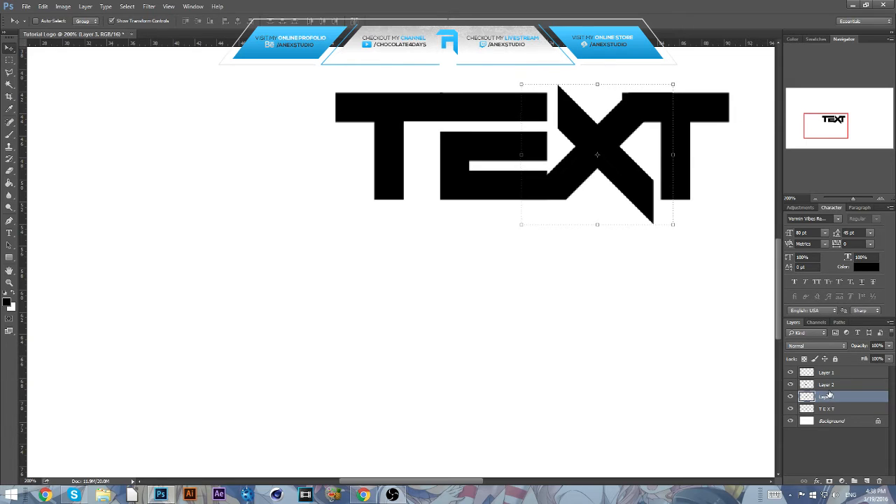
key("Left")
key("Left")
Try the last T on the T E X T layer a few pixels further right, and move it back
left_click(824, 408)
key("Right")
key("Right")
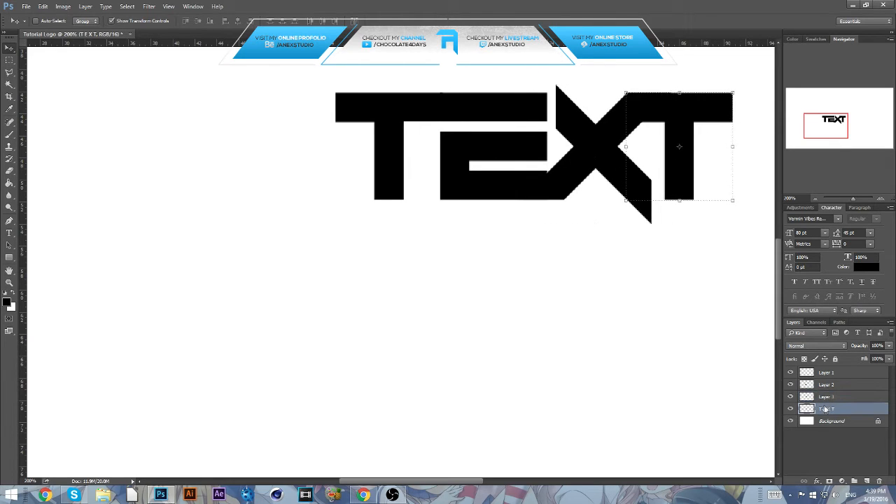
key("Left")
key("Left")
key("Left")
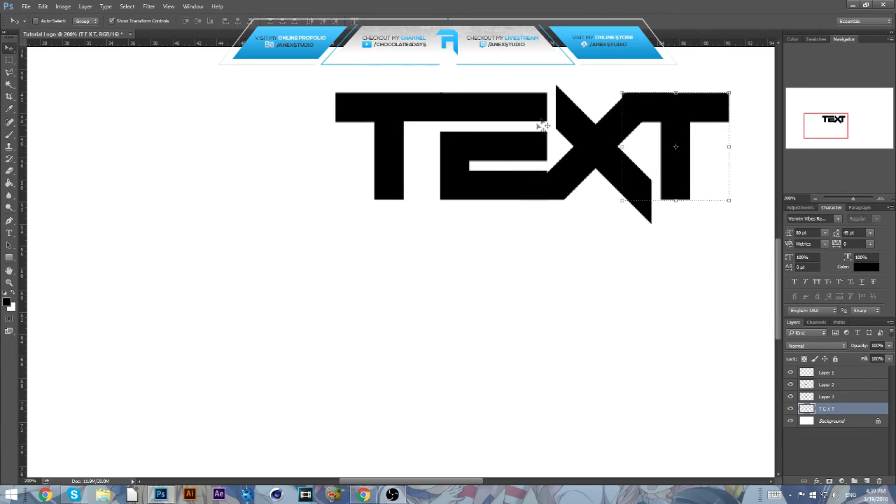
Fill the notch between the E's bottom bar and the X with black on Layer 2, and trim the excess strip along the bar's upper edge
key("ctrl+plus")
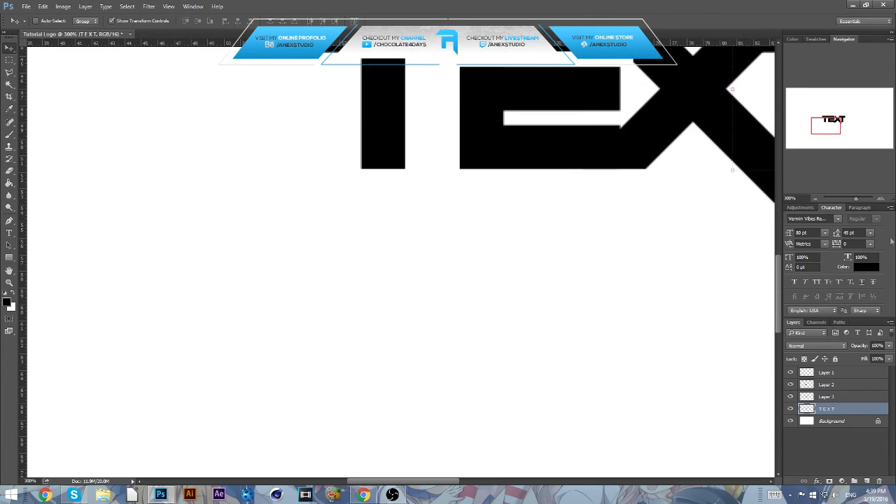
left_click(837, 119)
mouse_move(838, 119)
left_mouse_down()
mouse_move(848, 112)
mouse_move(836, 116)
left_mouse_up()
key("m")
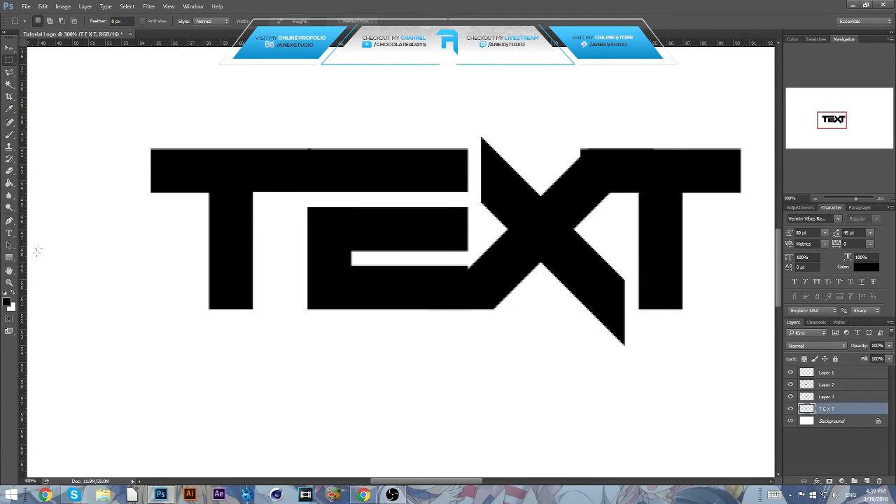
left_click(827, 384)
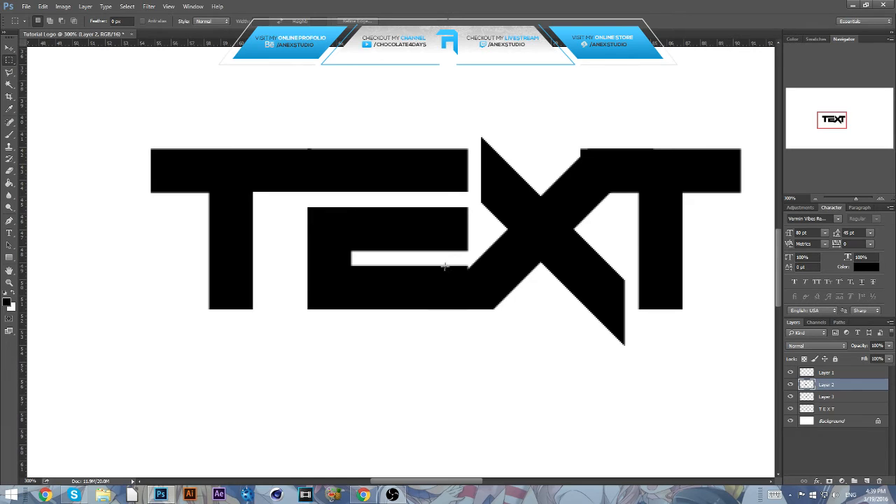
left_click_drag(438, 265, 492, 304)
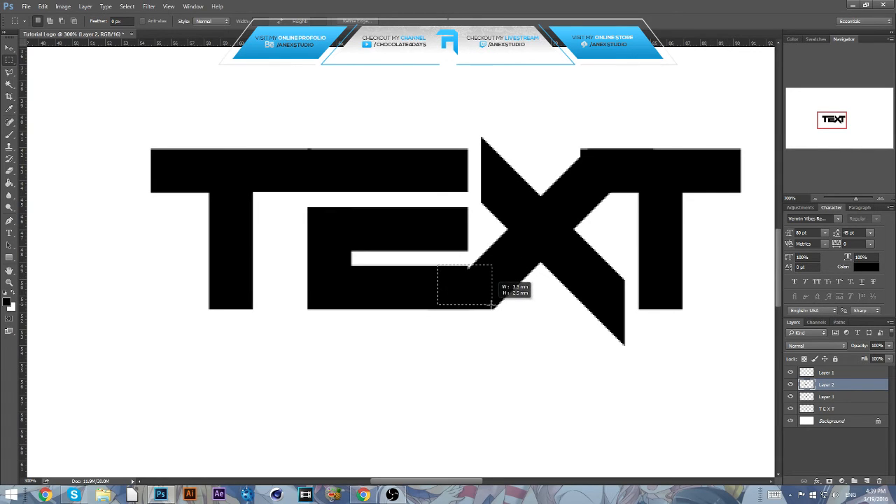
right_click(476, 254)
left_click(520, 387)
key("Return")
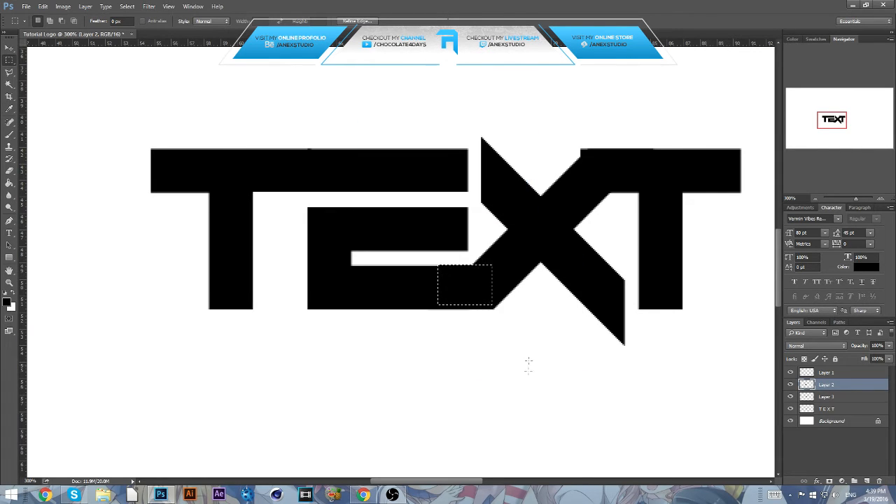
key("ctrl+plus")
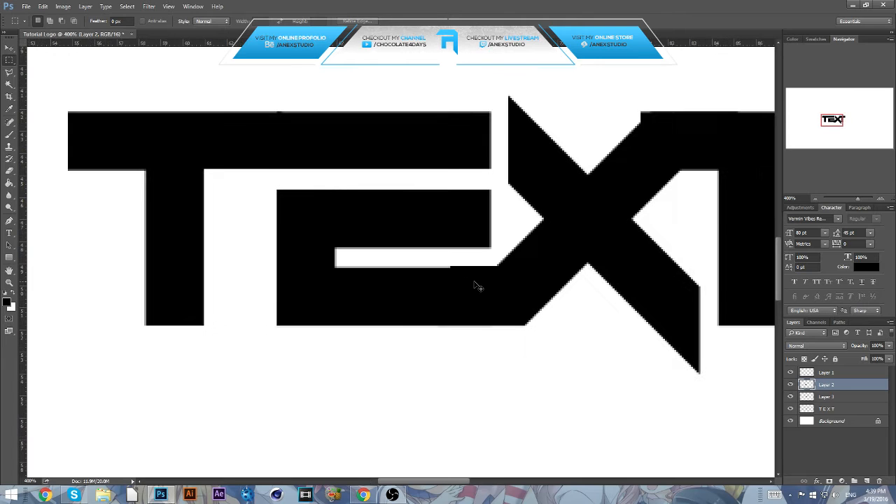
left_click_drag(445, 268, 540, 257)
Delete the last T's crossbar corner protruding past the X's upper right arm, using a Pen path selection aligned with the arm's diagonal edge
left_click_drag(858, 121, 863, 119)
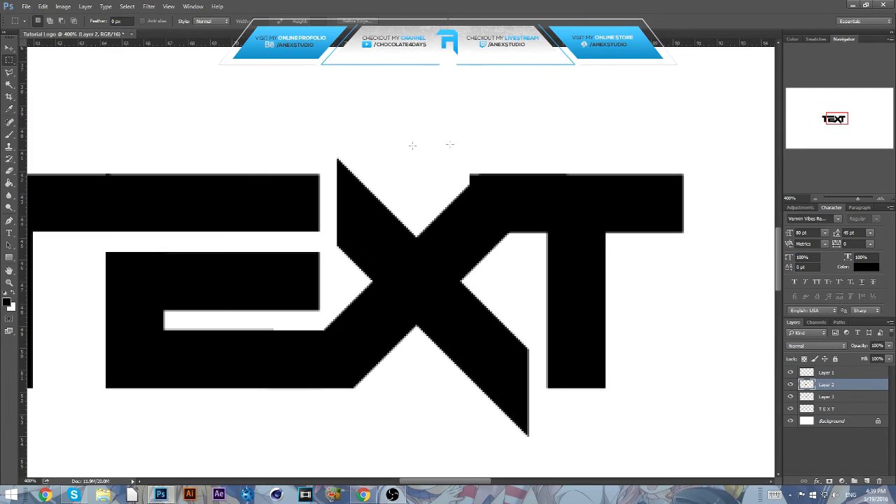
key("p")
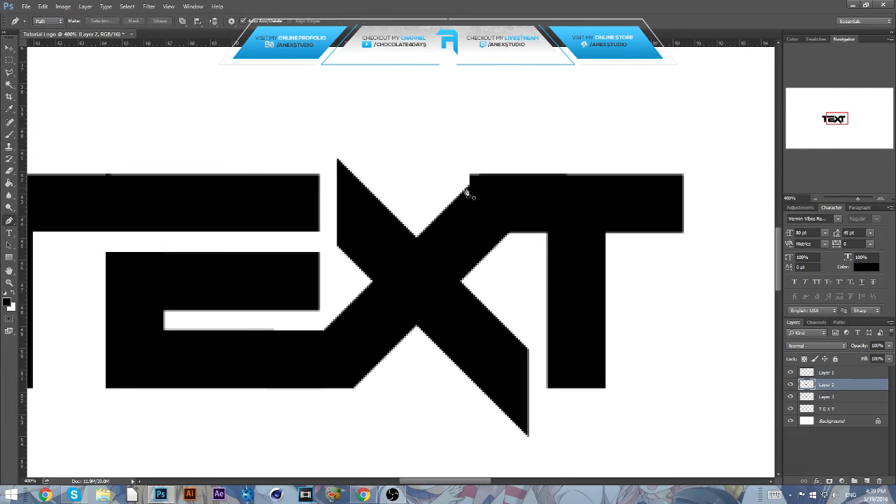
left_click(464, 193)
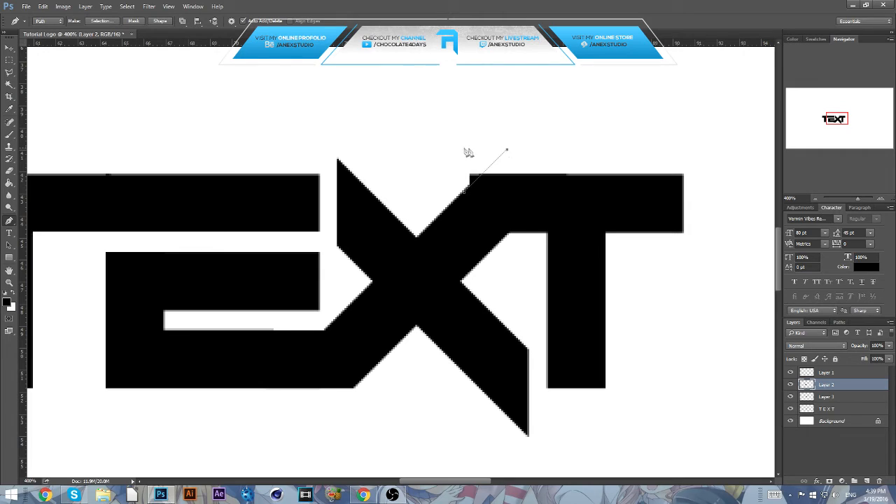
left_click(441, 147)
key("ctrl+plus")
key("ctrl+plus")
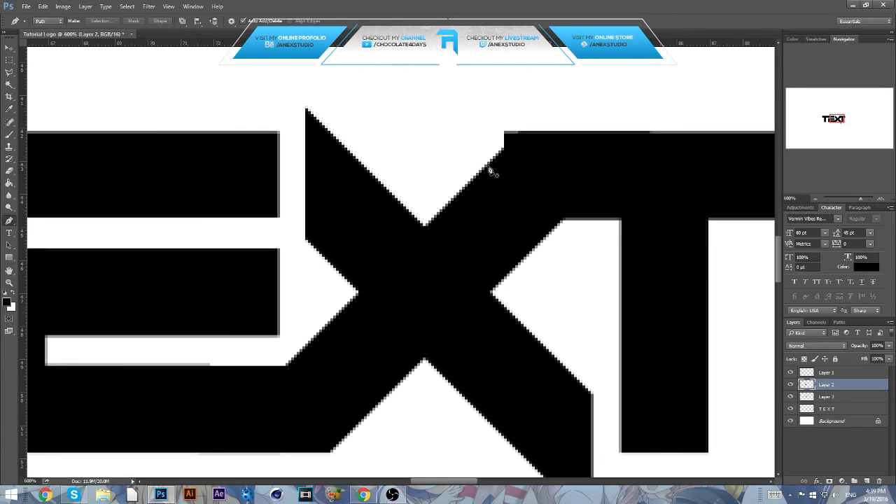
left_click(490, 170)
left_click(554, 97)
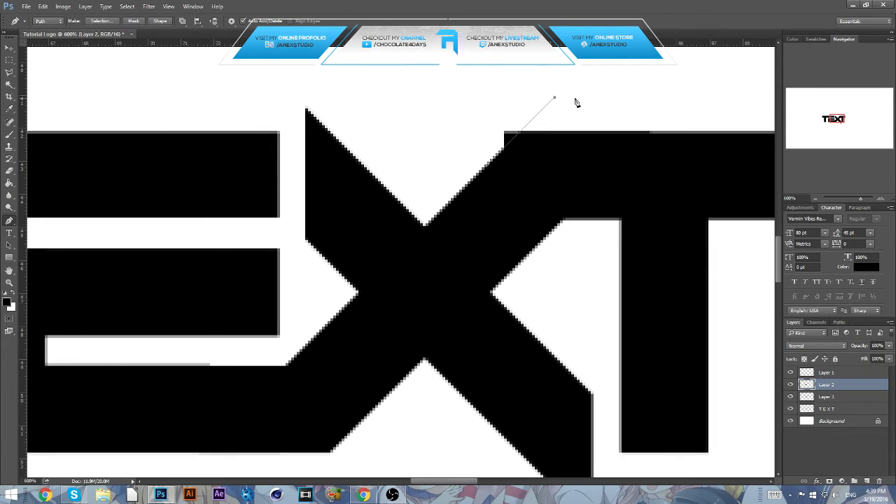
left_click(454, 78)
left_click(464, 147)
left_click(489, 169)
left_click(112, 22)
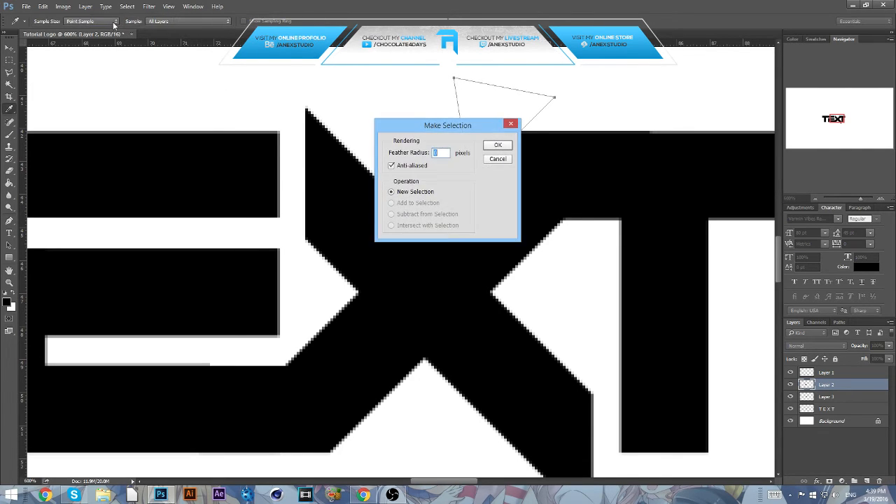
key("Return")
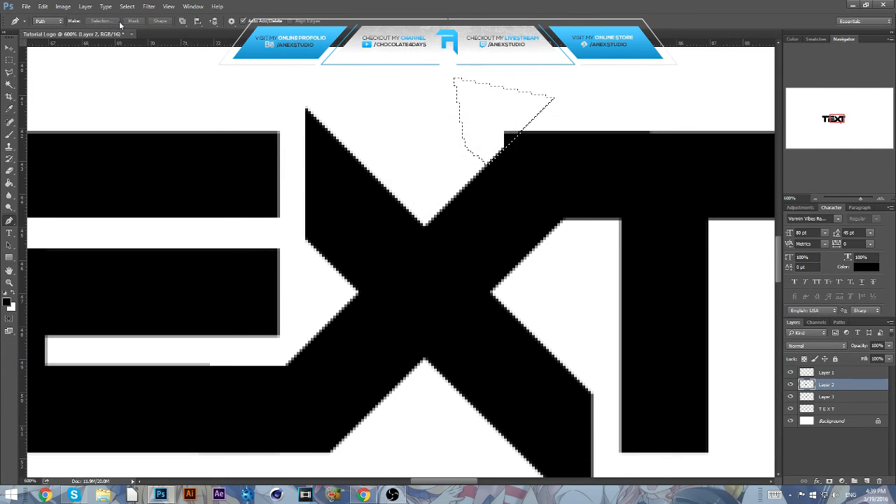
left_click(829, 408)
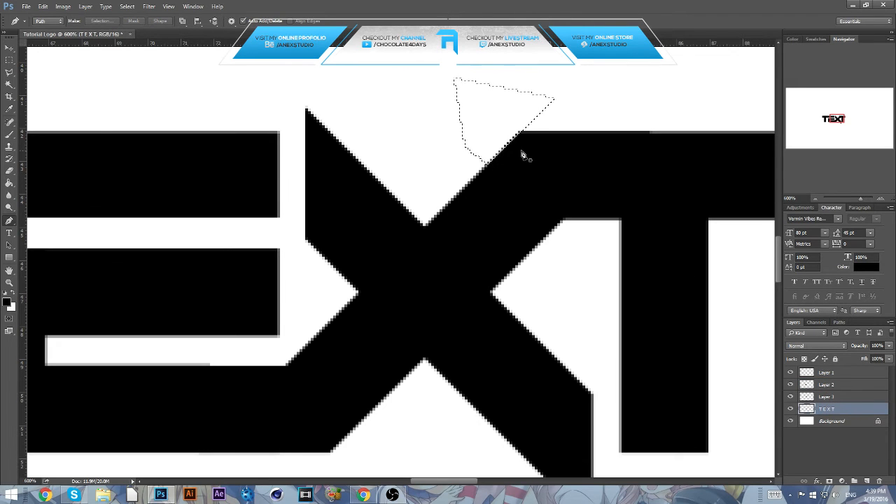
key("ctrl+d")
Examine the joined wordmark at several zoom levels, checking letter spacing and the joints between E, X and the last T
key("ctrl+minus")
key("ctrl+minus")
key("ctrl+minus")
key("ctrl+minus")
key("ctrl+minus")
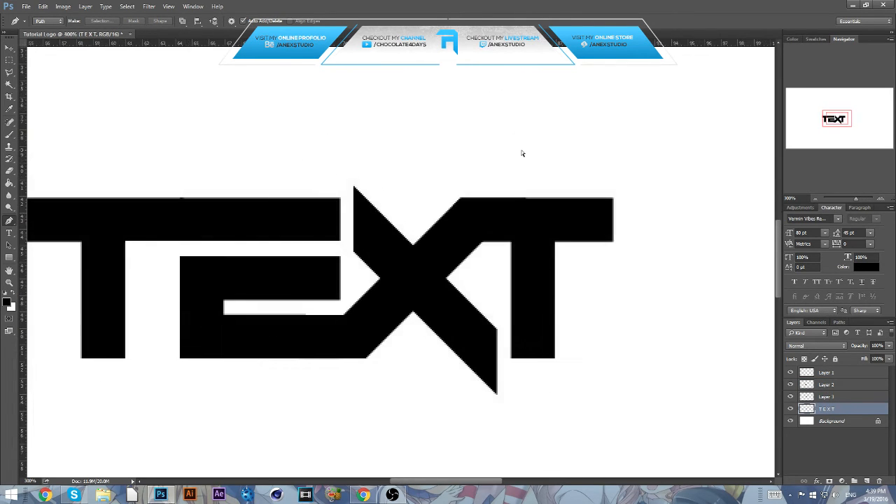
key("ctrl+plus")
key("ctrl+plus")
key("ctrl+plus")
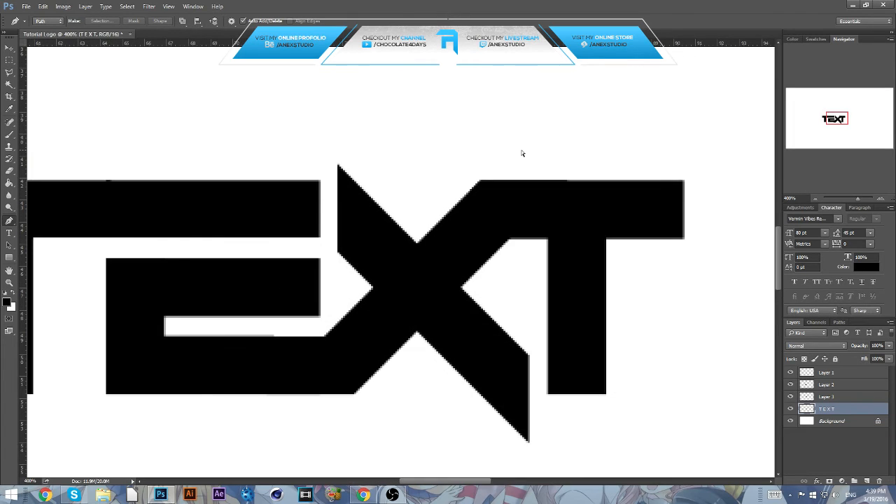
key("ctrl+minus")
key("ctrl+minus")
key("ctrl+plus")
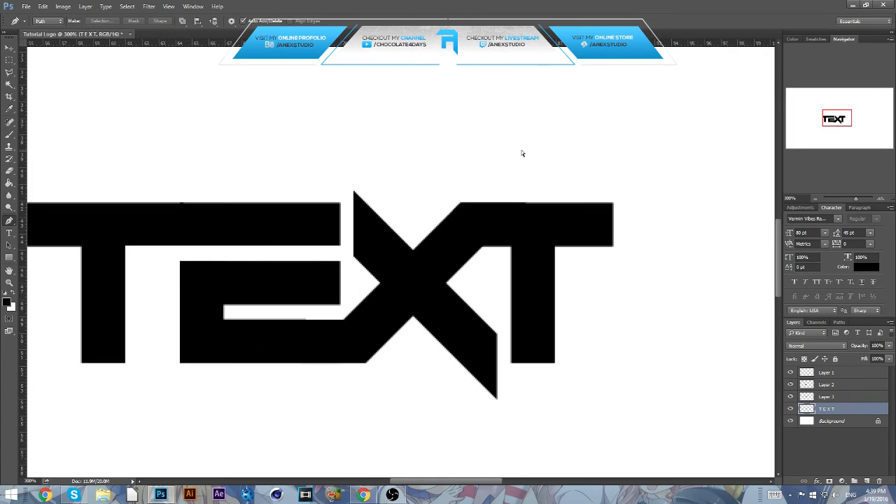
key("ctrl+minus")
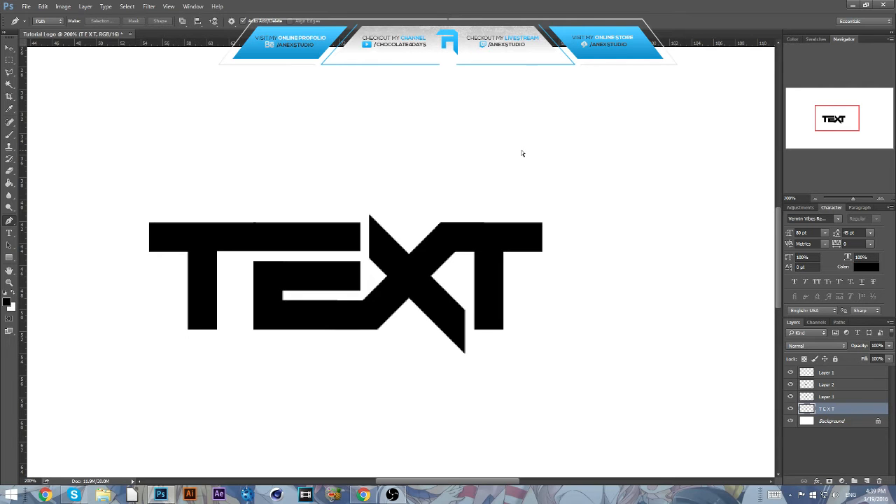
key("ctrl+plus")
key("ctrl+minus")
key("ctrl+minus")
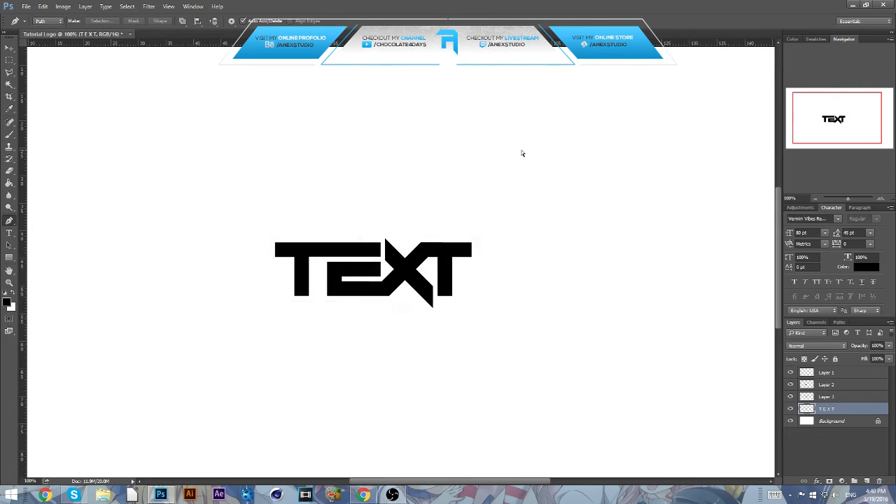
key("ctrl+minus")
key("ctrl+plus")
key("ctrl+plus")
key("ctrl+plus")
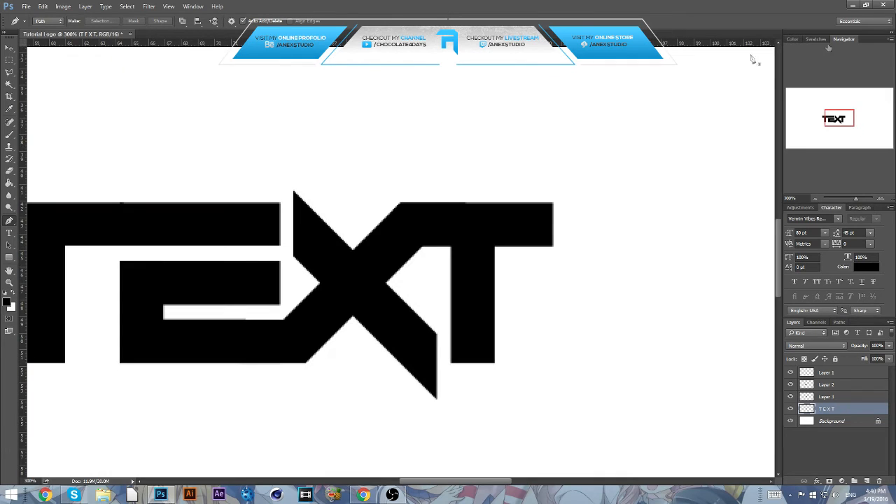
left_click_drag(850, 119, 838, 119)
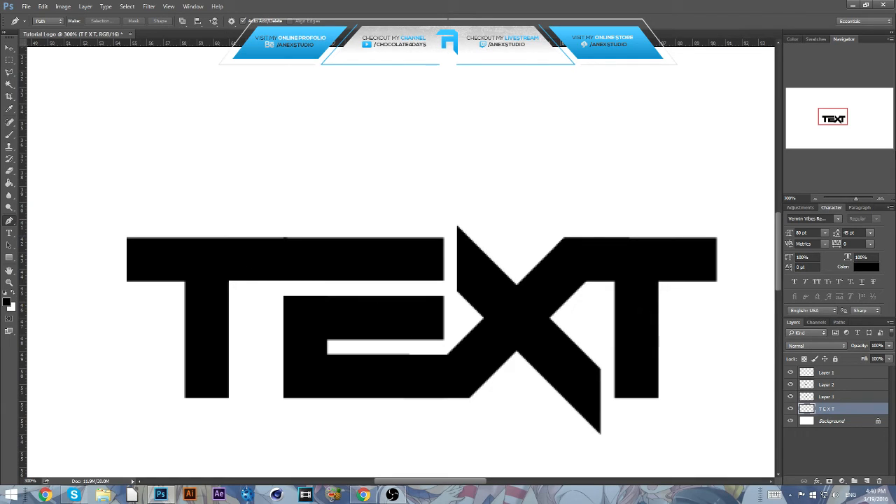
Add a diagonal end to the left of the first T's crossbar with a closed Pen path filled with black on Layer 1
left_click_drag(833, 130, 820, 115)
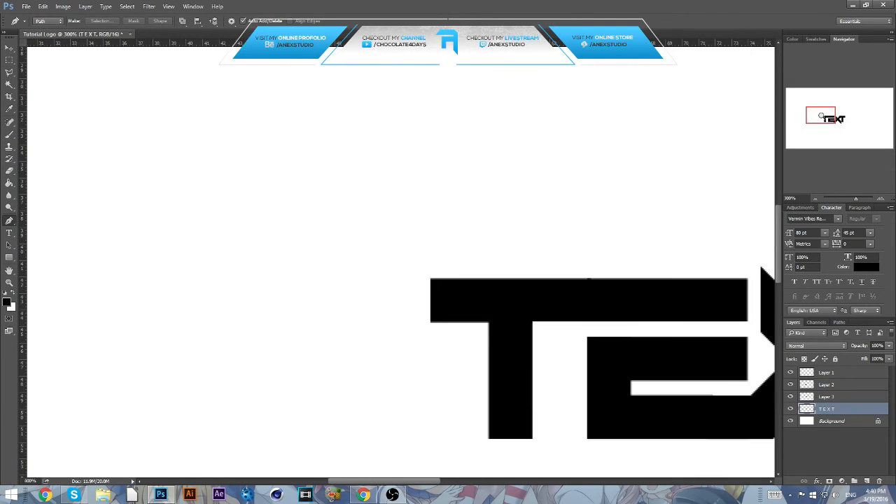
scroll(821, 115, "up", 2)
left_click(532, 293)
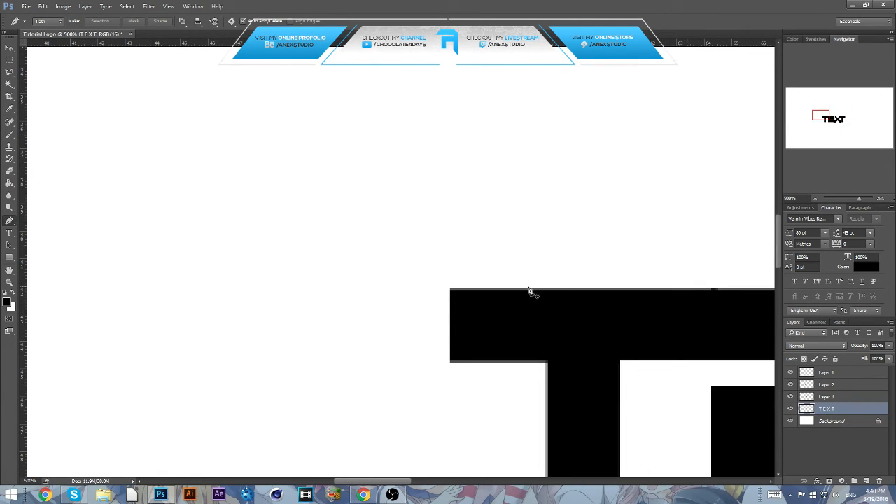
left_click(525, 290)
left_click(390, 291)
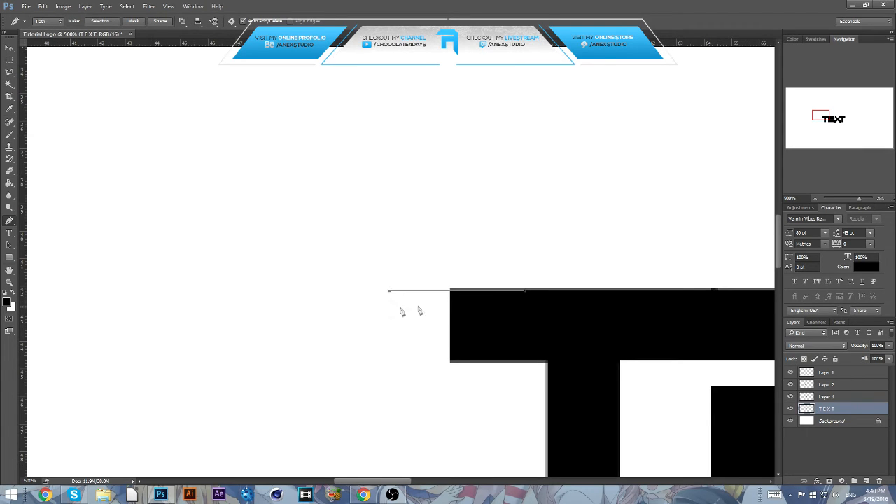
key("ctrl+z")
left_click(438, 290)
left_click(365, 363)
left_click(548, 363)
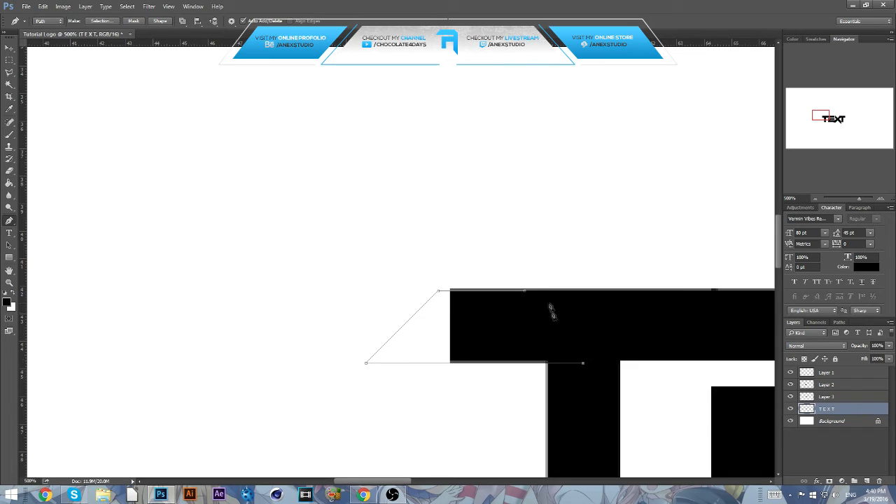
left_click(525, 290)
left_click(828, 372)
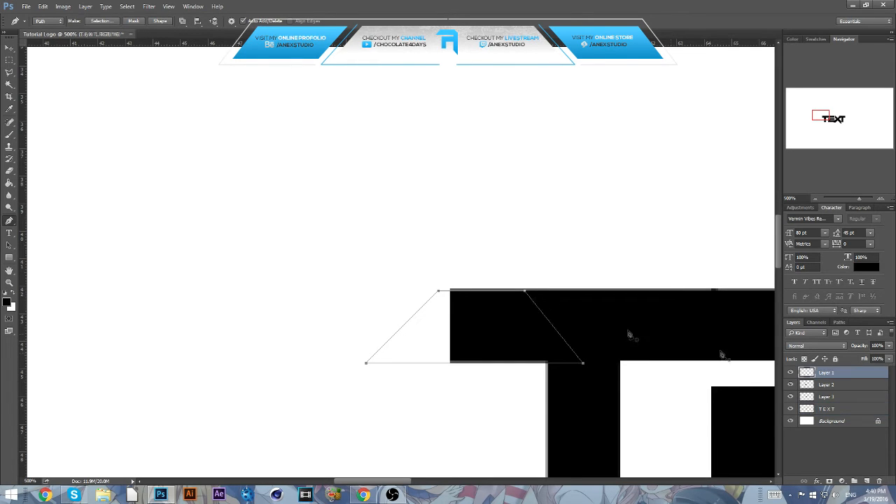
right_click(286, 224)
left_click(319, 287)
key("Return")
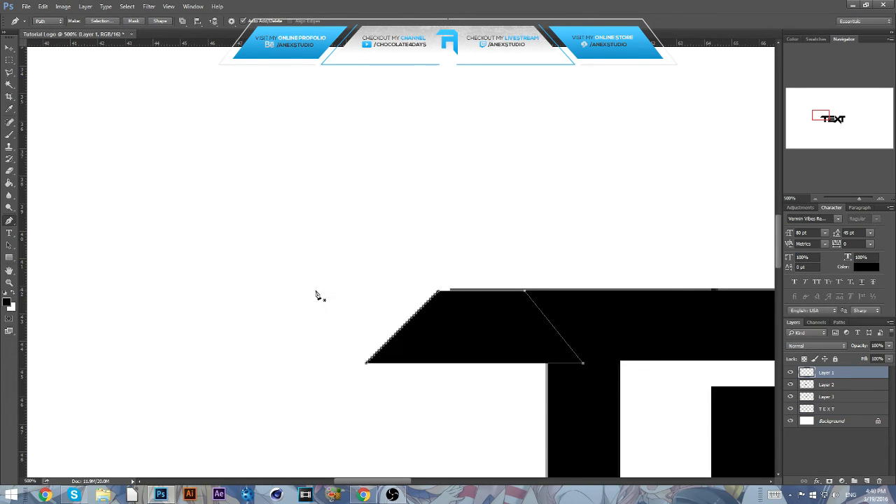
Start a Pen path on the left edge of the last T's stem, down to its lower-left corner
key("ctrl+1")
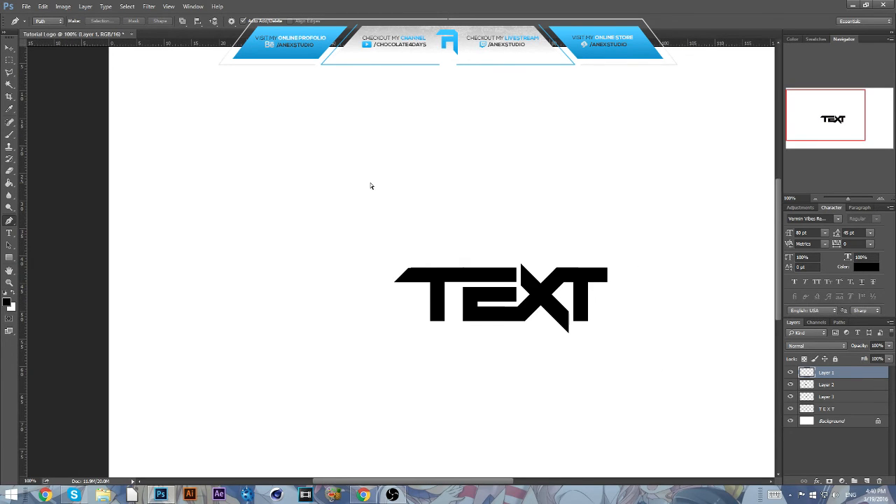
key("ctrl+plus")
key("ctrl+plus")
key("ctrl+plus")
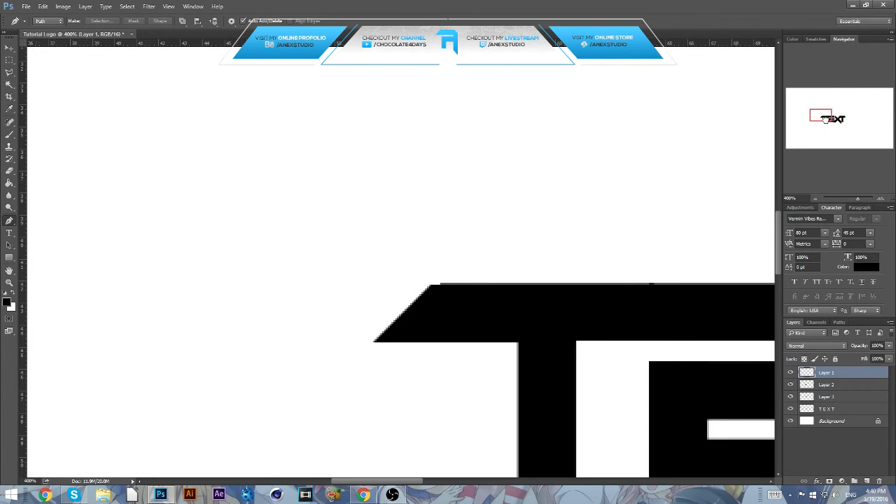
left_click_drag(826, 119, 848, 126)
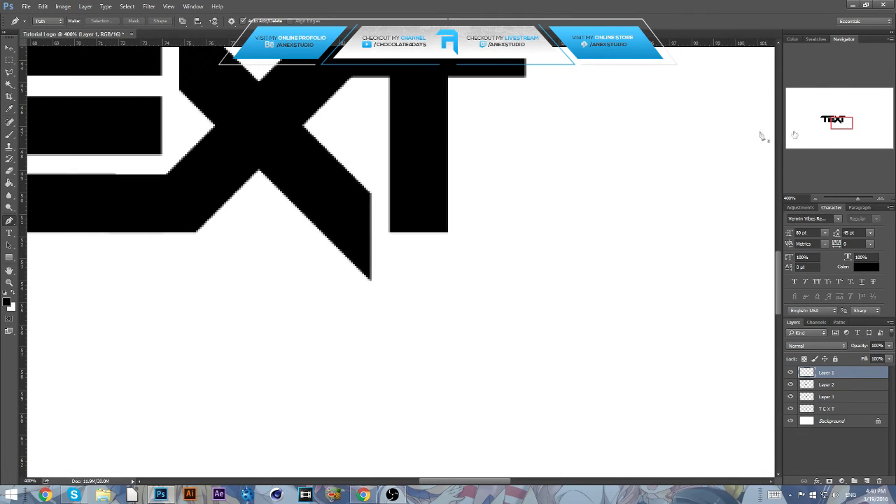
left_click(391, 200)
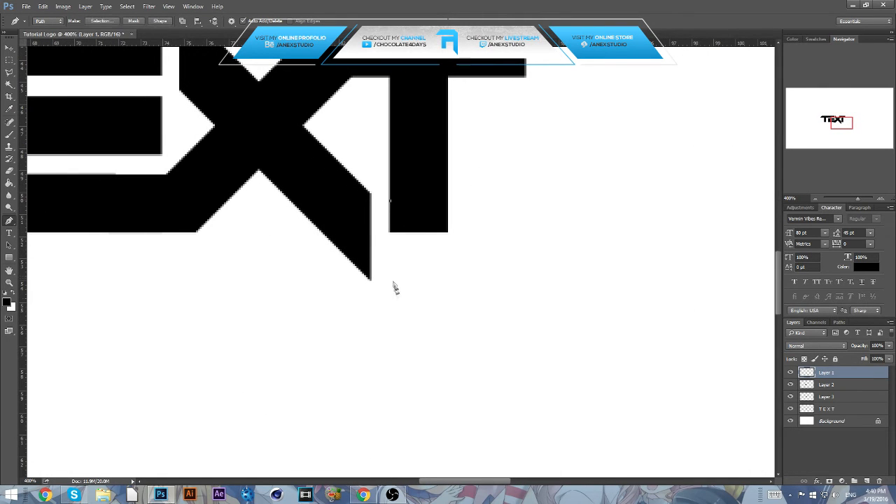
Try different positions for the path's pointed tip and right edge below the last T's stem
left_click(442, 285)
left_click(443, 164)
key("ctrl+z")
left_click(444, 287)
left_click(443, 135)
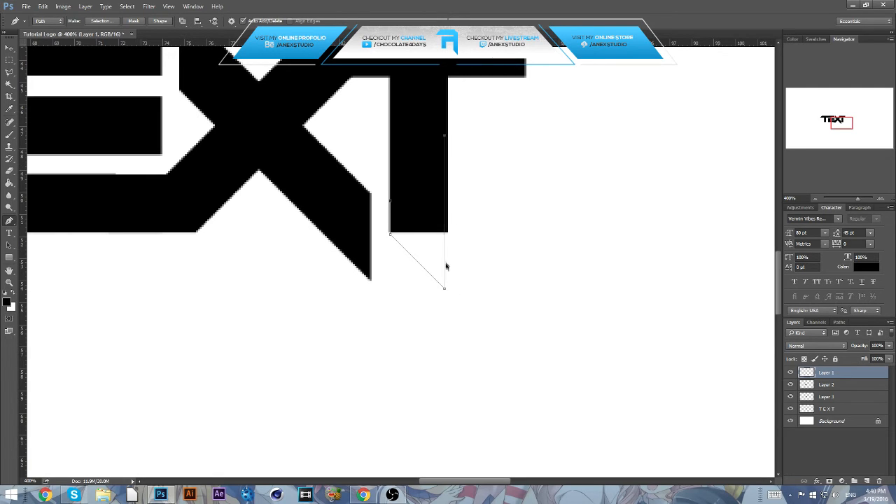
key("ctrl+alt+z")
key("ctrl+alt+z")
left_click(444, 287)
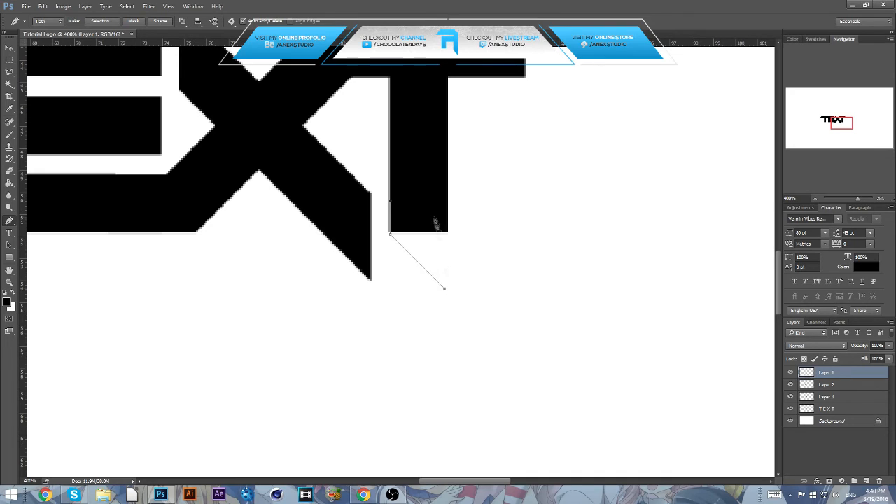
left_click(443, 112)
key("ctrl+alt+z")
key("ctrl+alt+z")
Close the path as a slanted point below the last T's stem and fill it with black on Layer 1
left_click(448, 291)
left_click(448, 129)
left_click(391, 202)
right_click(411, 191)
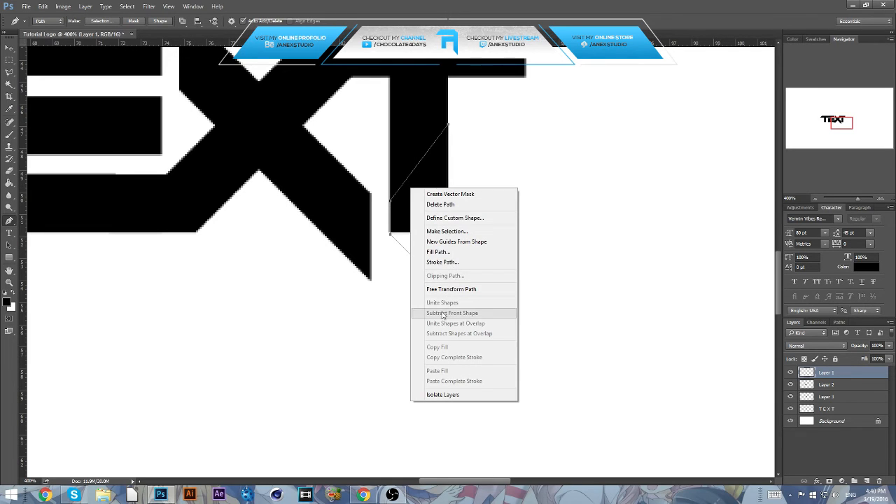
left_click(451, 262)
key("Return")
key("Return")
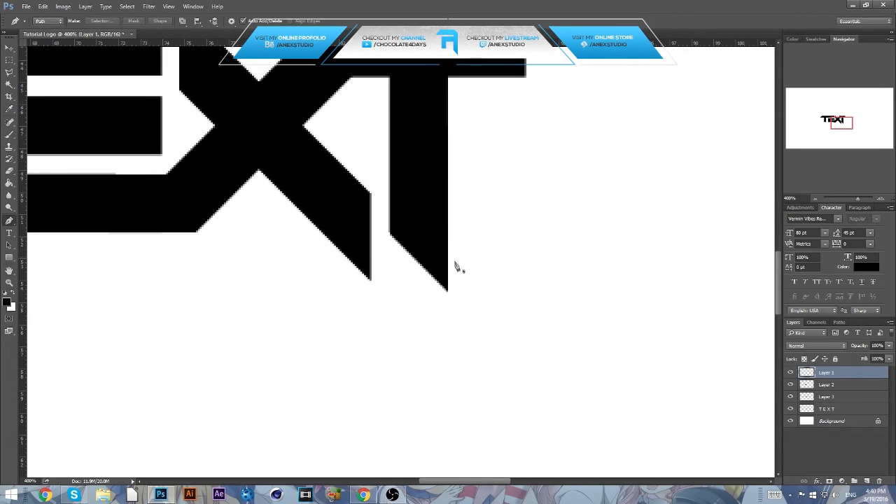
Undo the black fill and the path back to its first anchor points on the last T's stem
left_click(10, 49)
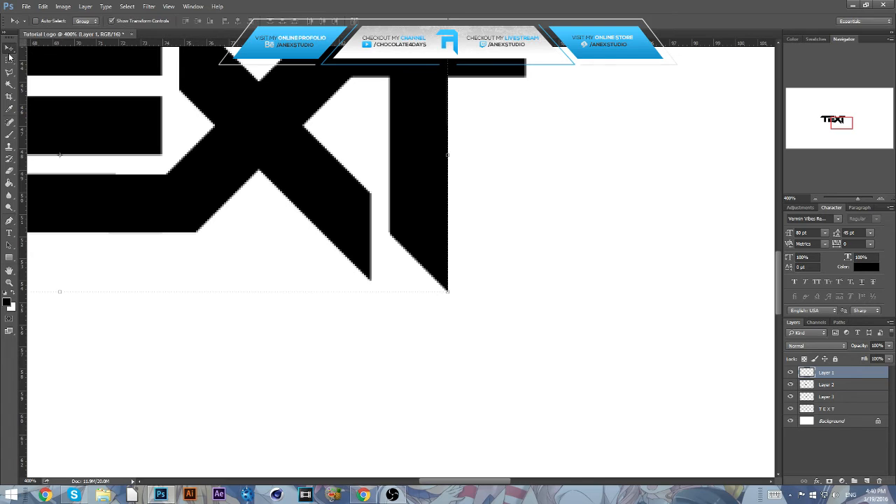
left_click(9, 60)
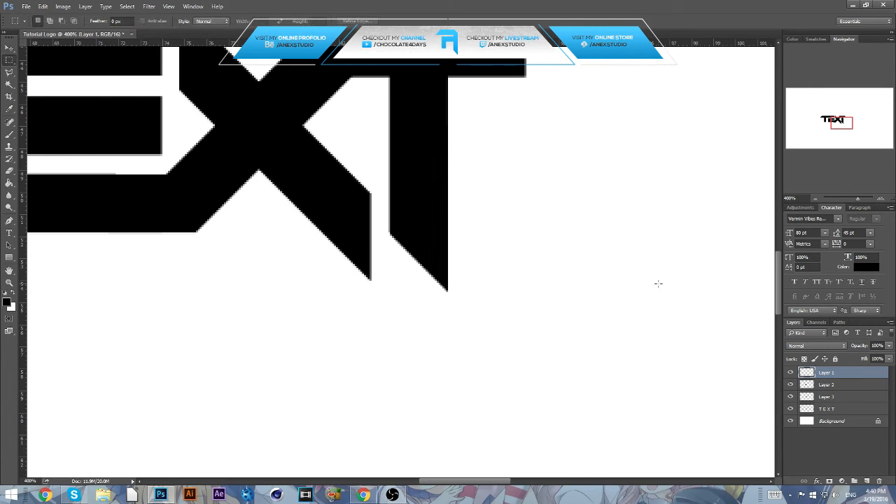
key("ctrl+alt+z")
key("ctrl+alt+z")
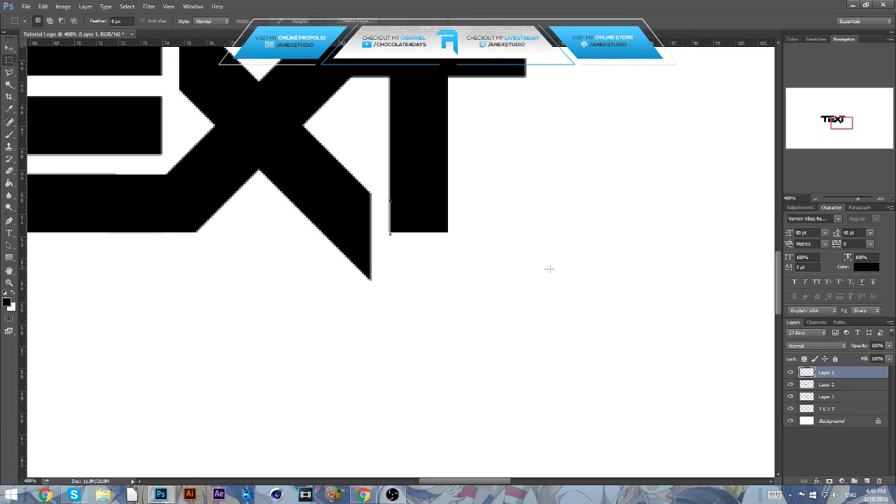
Extend the last T's stem into a slanted point with a closed Pen path filled with black on the T E X T layer
key("p")
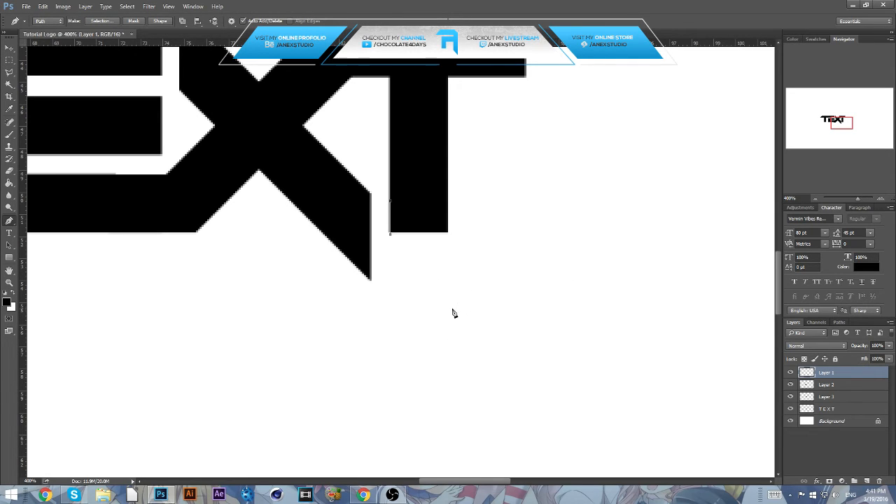
left_click(444, 288)
left_click(448, 292)
left_click(448, 185)
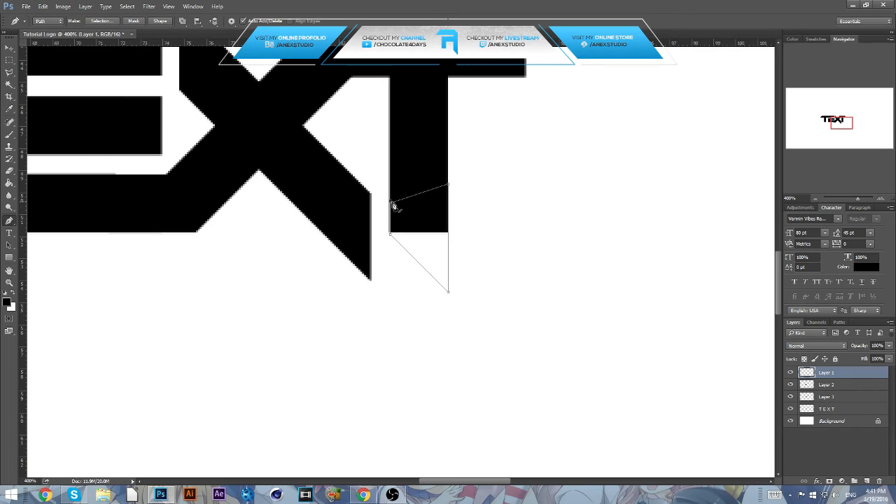
left_click(390, 201)
left_click(851, 411)
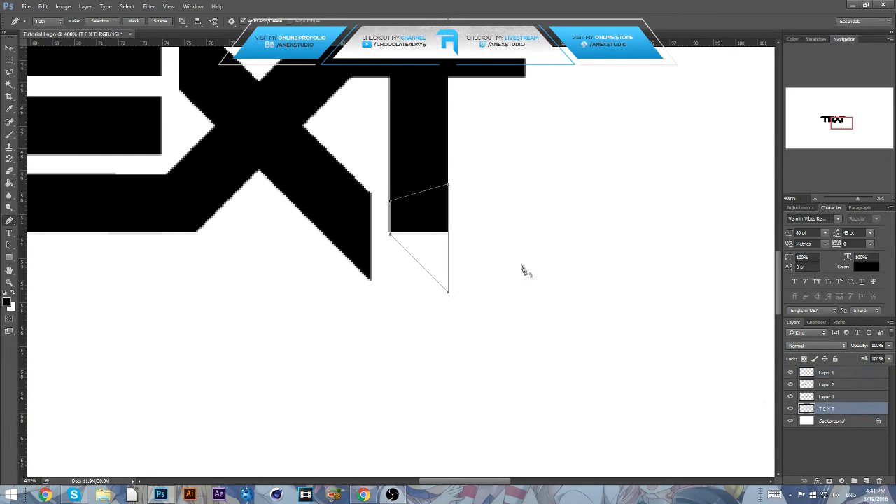
right_click(399, 193)
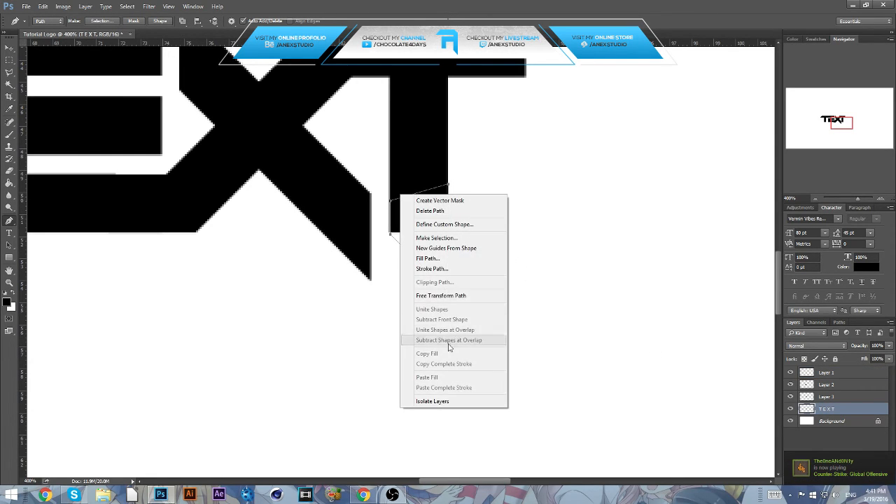
left_click(428, 257)
key("Return")
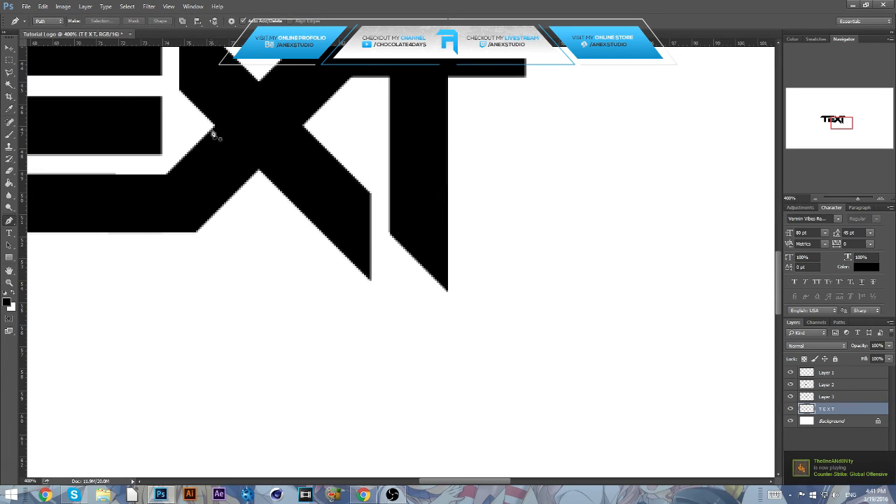
Select the slanted lower end of the last T's stem with a rectangular marquee, nudge it slightly upward, and deselect
left_click(9, 47)
left_click(10, 60)
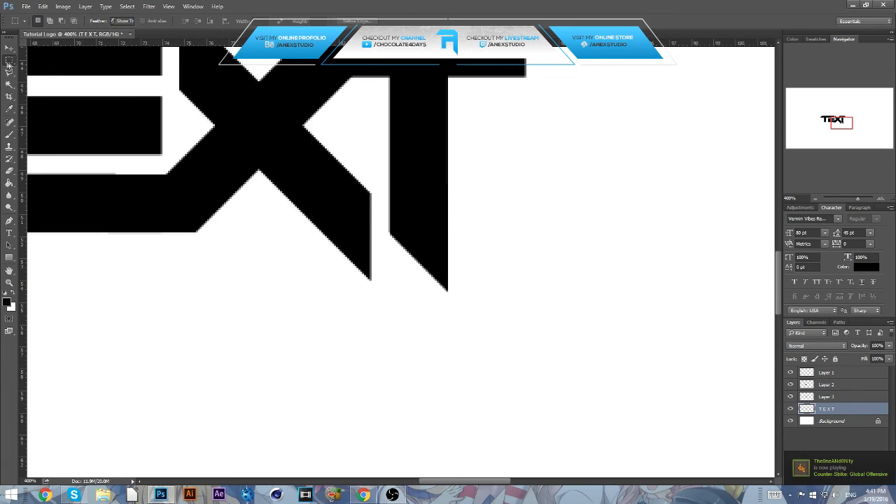
left_click_drag(375, 182, 460, 319)
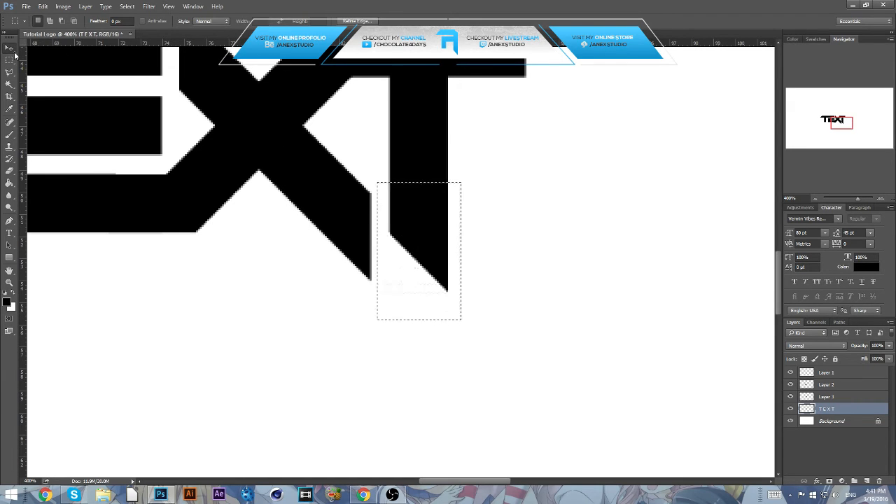
left_click(12, 50)
key("Up")
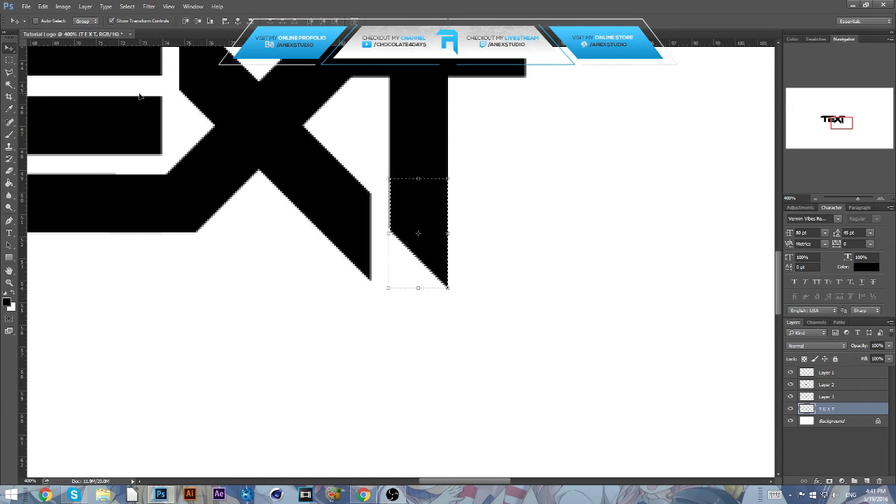
key("ctrl+d")
Move the first T on Layer 1 right until its gap to the E's side matches the gap under the crossbar
key("ctrl+minus")
key("ctrl+minus")
key("ctrl+minus")
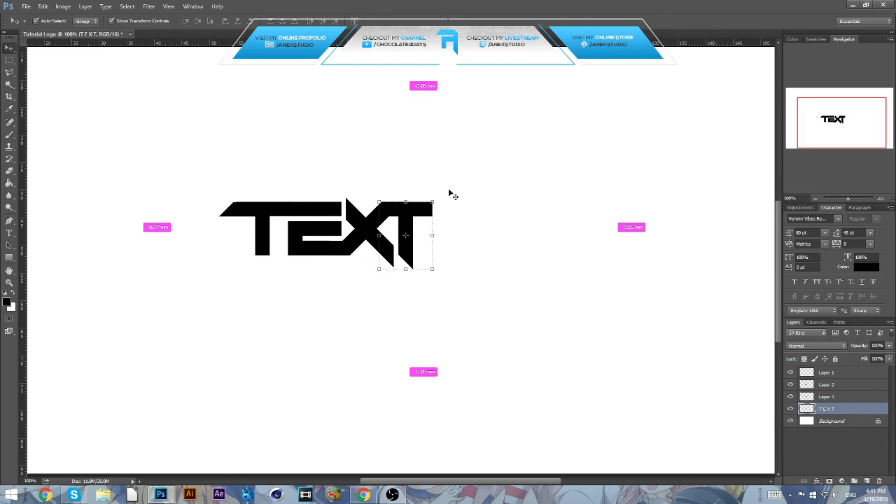
key("ctrl+plus")
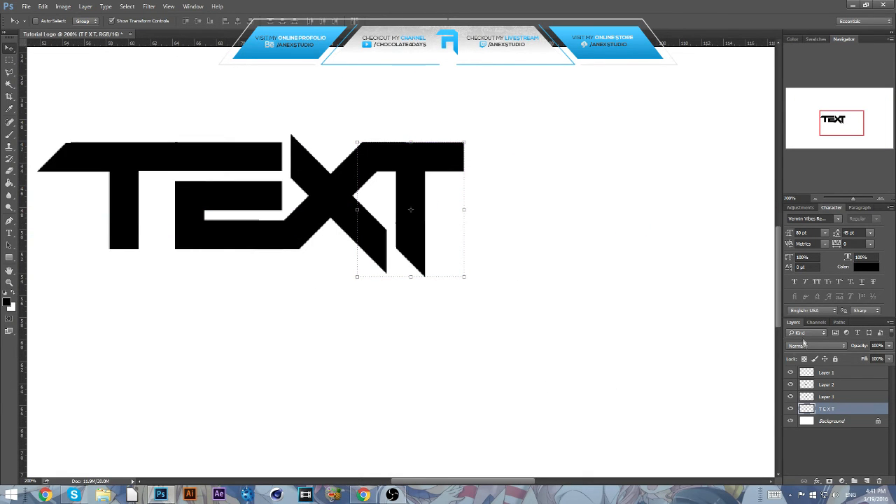
left_click(829, 374)
key("Right")
key("Right")
key("Right")
key("Right")
key("Right")
key("Right")
key("Right")
key("Right")
key("Right")
key("Right")
key("Right")
key("Right")
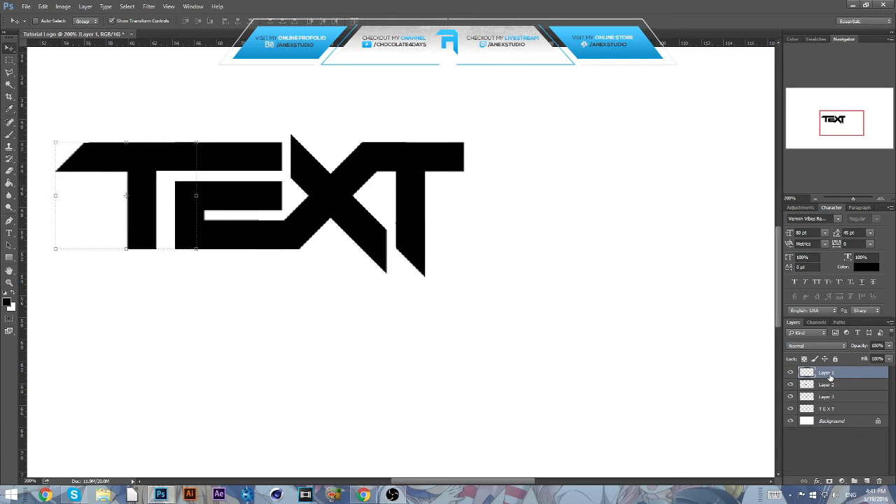
key("Right")
key("Right")
key("Right")
key("Right")
key("Right")
key("Right")
key("Right")
key("Right")
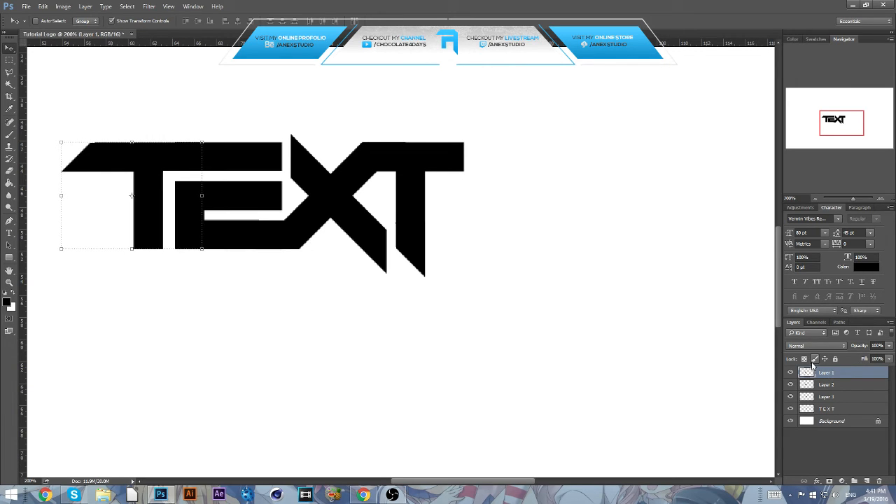
key("Right")
Merge Layer 1, Layer 2, Layer 3 and the T E X T layer into a single layer above the Background
left_click_drag(837, 134, 828, 124)
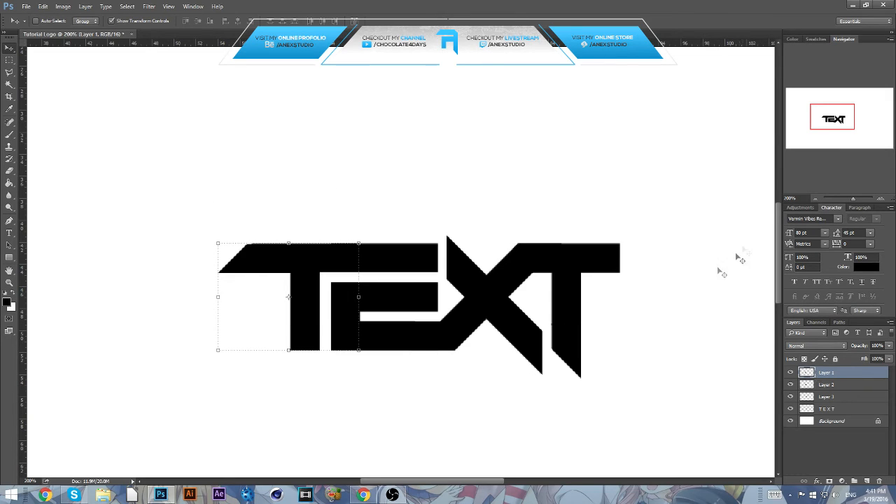
left_click(863, 409, "shift")
right_click(863, 410)
left_click(837, 294)
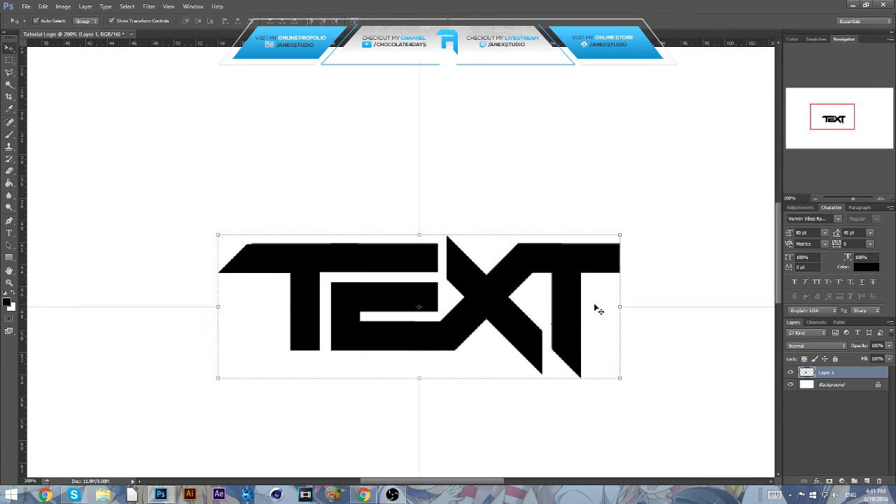
Delete the uneven grey fringe along the first T's crossbar and the E's bar ends and inner slot, using rectangular selections
key("ctrl+plus")
key("ctrl+plus")
key("ctrl+plus")
left_click_drag(832, 123, 828, 121)
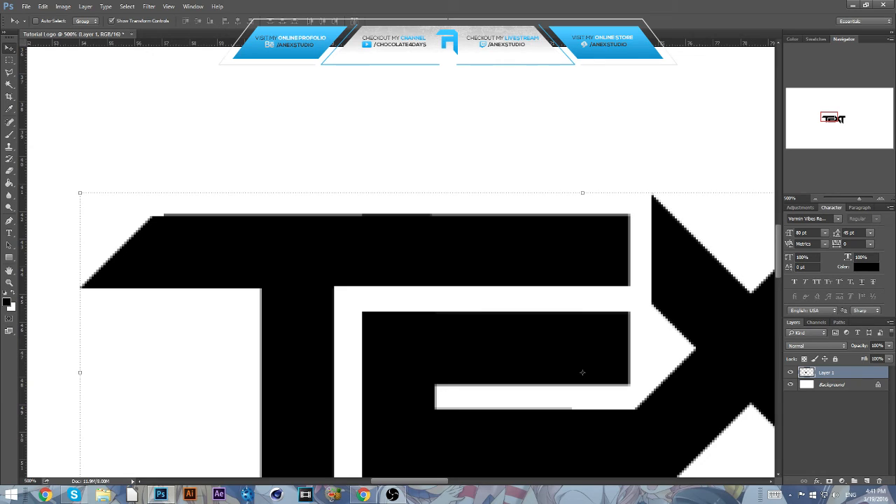
left_click(9, 60)
left_click_drag(138, 203, 434, 409)
key("Delete")
key("ctrl+d")
left_click(633, 389)
key("Delete")
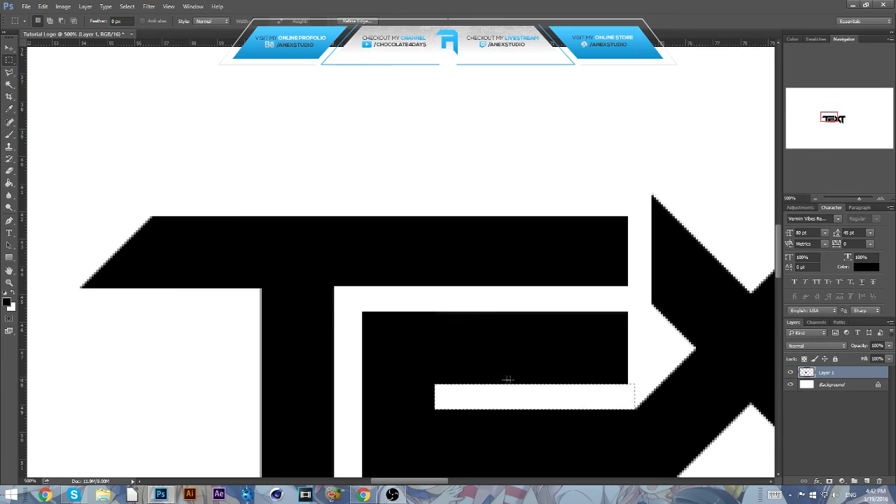
left_click(508, 308)
scroll(530, 303, "up", 7)
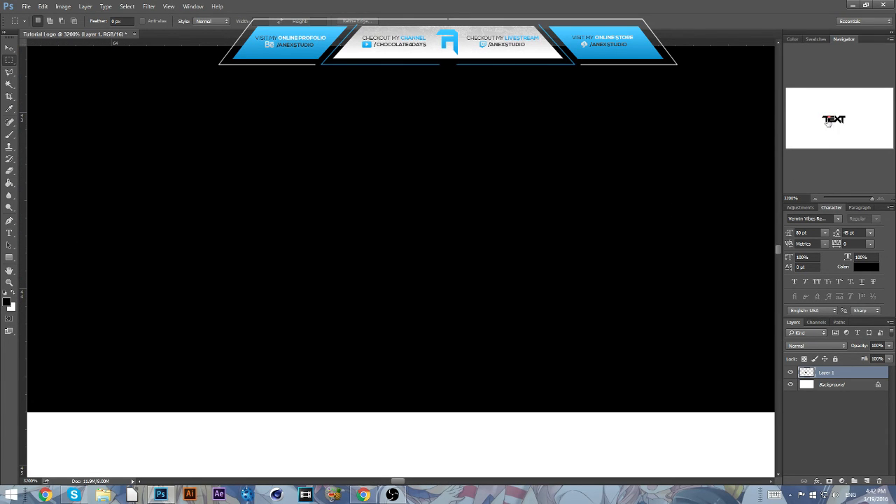
key("ctrl+minus")
key("ctrl+minus")
key("ctrl+minus")
key("ctrl+minus")
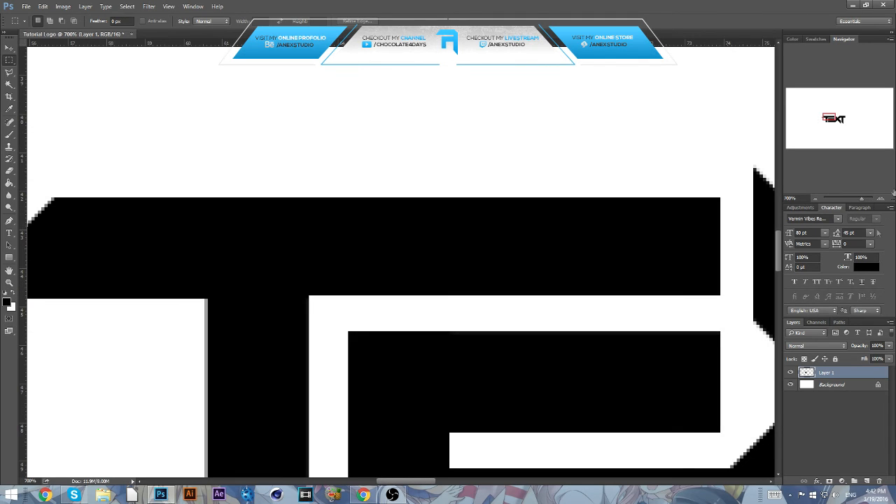
Examine the last T's crossbar edges up close, and check the whole wordmark at full view for remaining fringe
left_click_drag(828, 117, 845, 118)
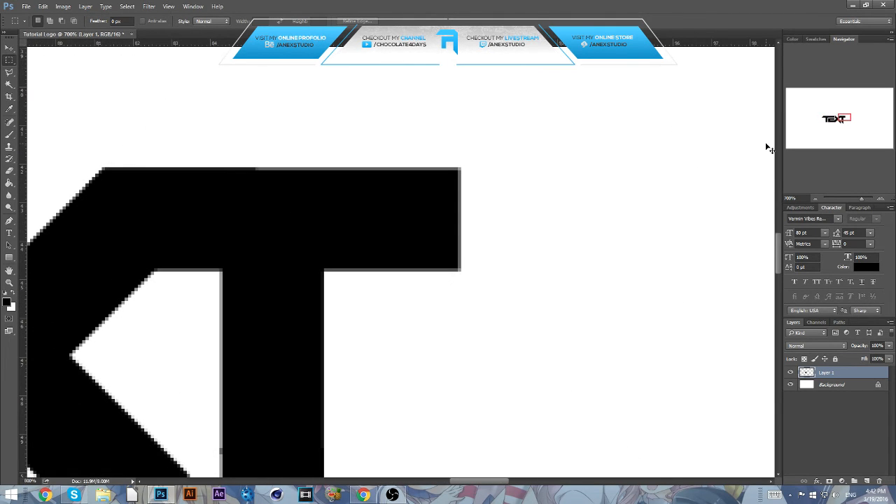
key("ctrl+plus")
key("ctrl+plus")
key("ctrl+plus")
key("ctrl+plus")
key("ctrl+plus")
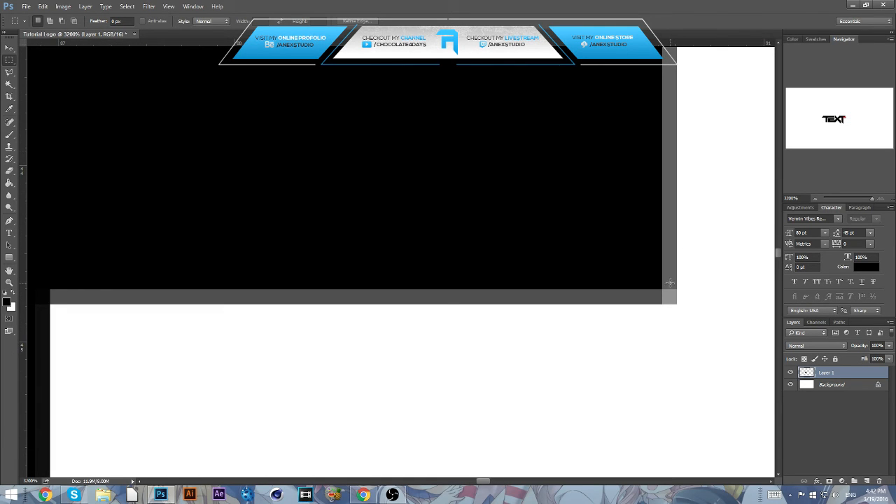
key("ctrl+minus")
key("ctrl+minus")
key("ctrl+minus")
key("ctrl+minus")
key("ctrl+minus")
key("ctrl+minus")
key("ctrl+minus")
key("ctrl+minus")
key("ctrl+minus")
key("ctrl+minus")
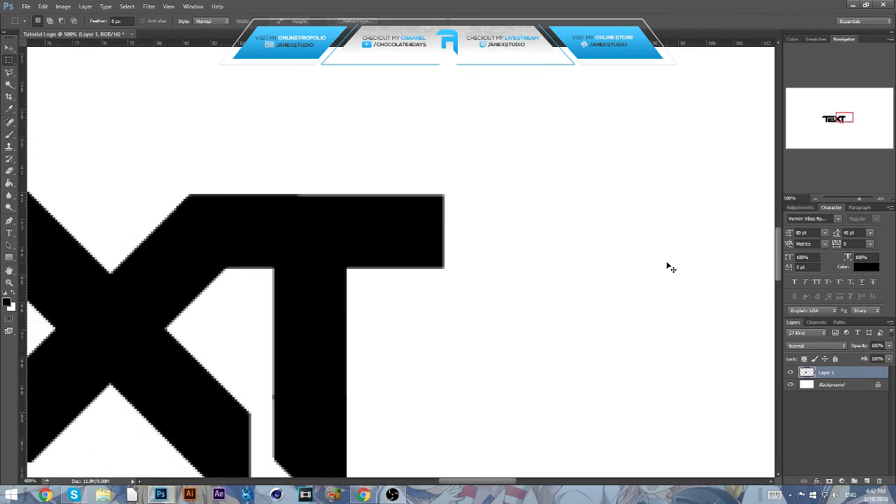
key("ctrl+minus")
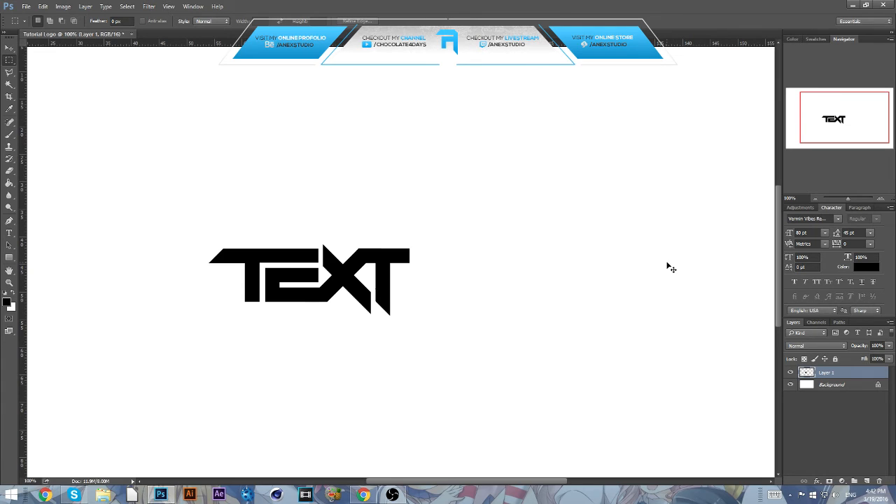
Delete the grey fringe on the X's lower leg end and the last T's inner stem side, using rectangular selections
key("ctrl+plus")
key("ctrl+plus")
key("ctrl+plus")
key("ctrl+plus")
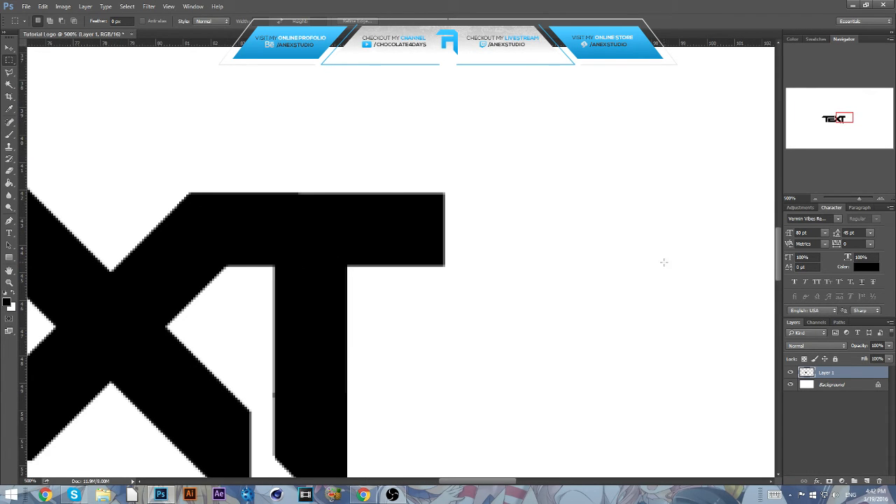
left_click_drag(847, 116, 842, 119)
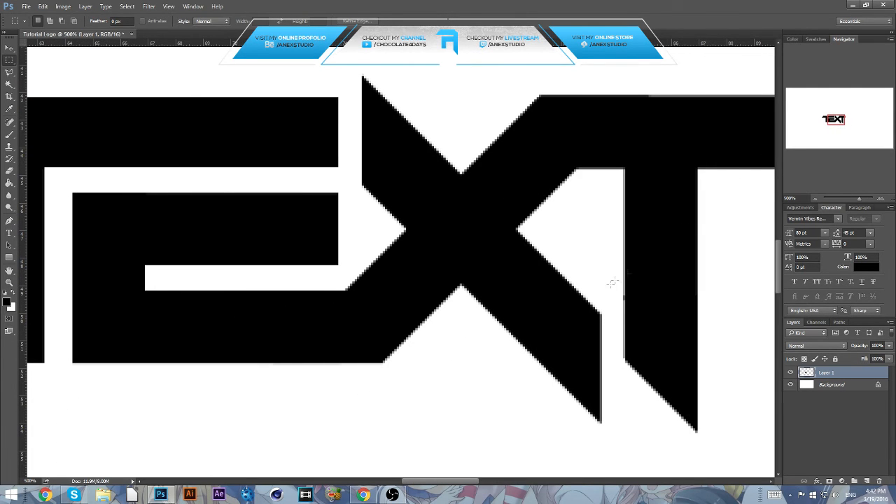
left_click_drag(602, 309, 608, 429)
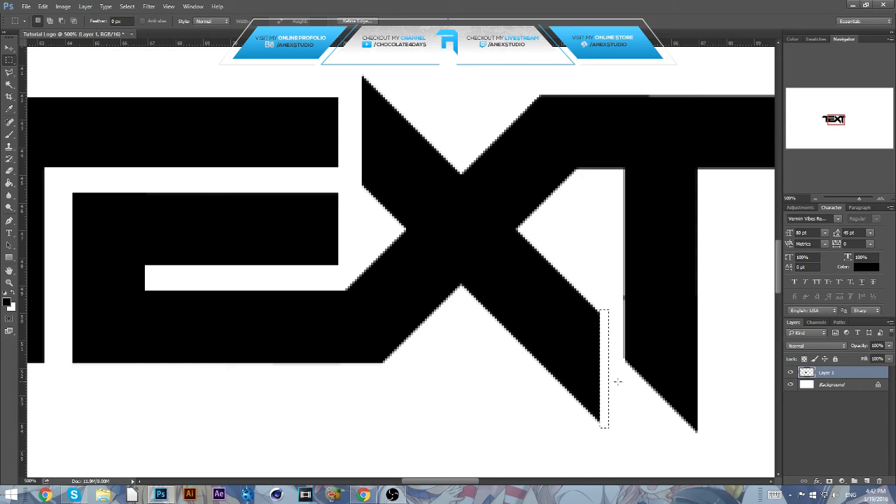
key("ctrl+d")
left_click_drag(577, 167, 624, 373)
key("ctrl+d")
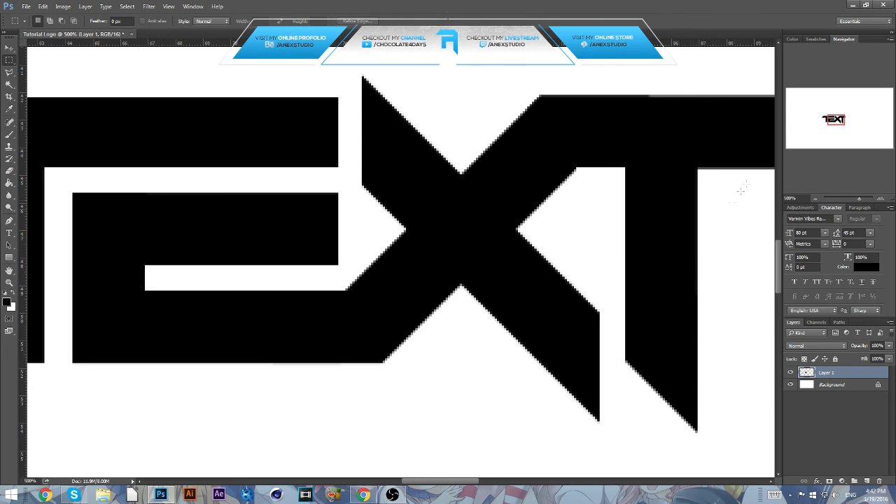
Delete the grey fringe along the underside, outer end and upper edge of the last T's crossbar, and deselect
left_click_drag(836, 124, 839, 122)
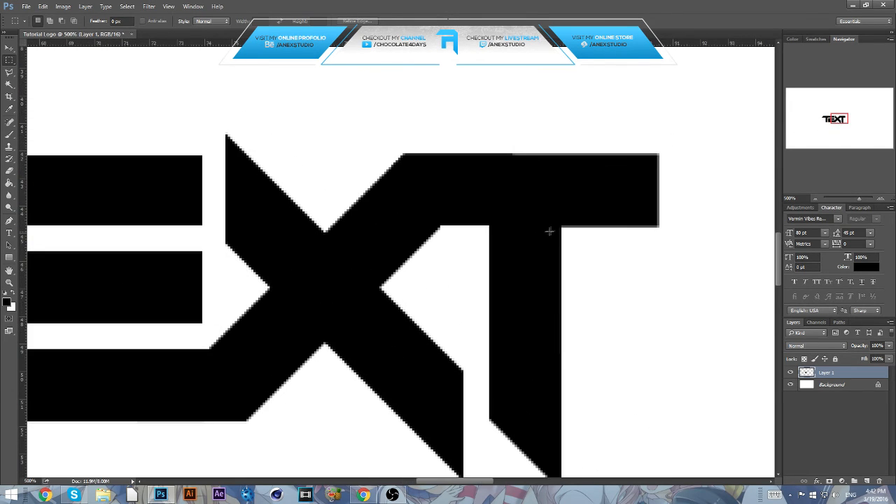
left_click_drag(560, 226, 716, 282)
key("ctrl+d")
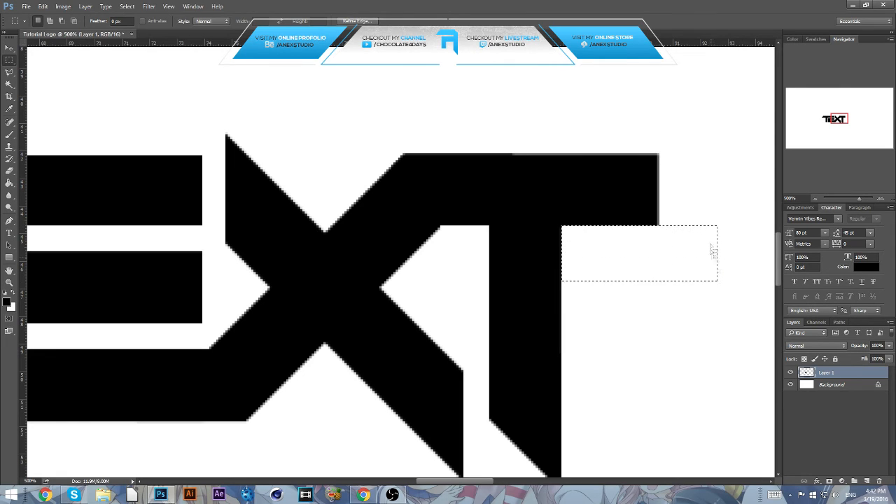
left_click_drag(657, 143, 671, 290)
key("ctrl+d")
left_click_drag(396, 144, 666, 153)
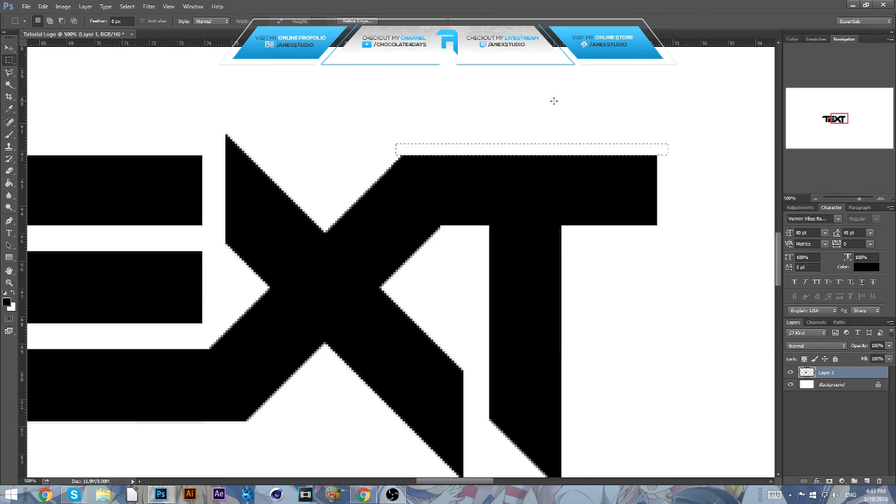
key("ctrl+d")
Enlarge the wordmark on Layer 1 with Free Transform and position it in the middle of the canvas
key("ctrl+minus")
key("ctrl+minus")
key("ctrl+minus")
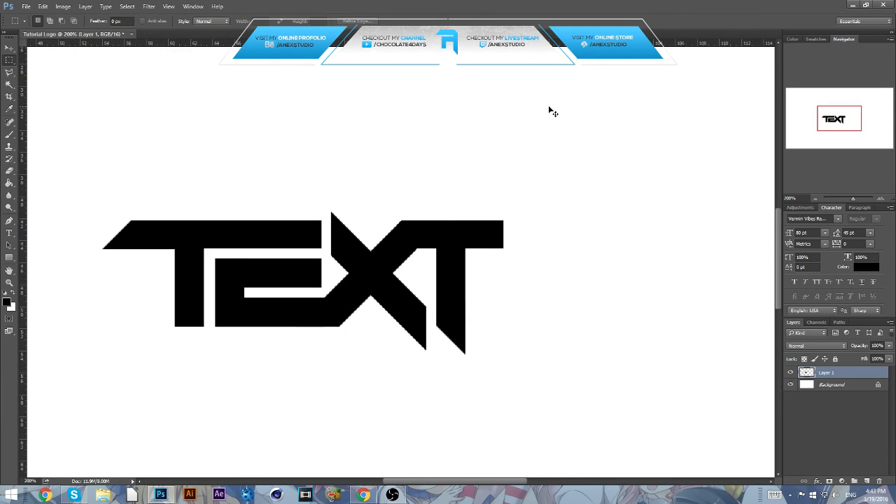
key("ctrl+minus")
key("ctrl+minus")
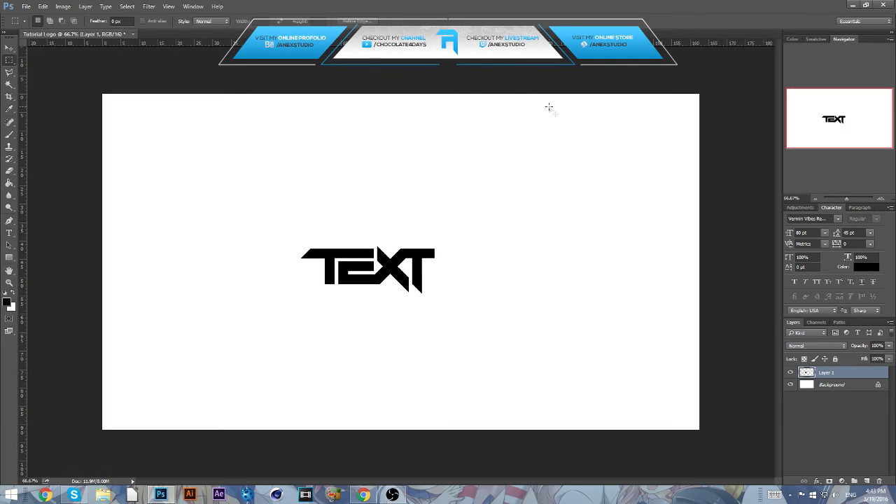
left_click(10, 49)
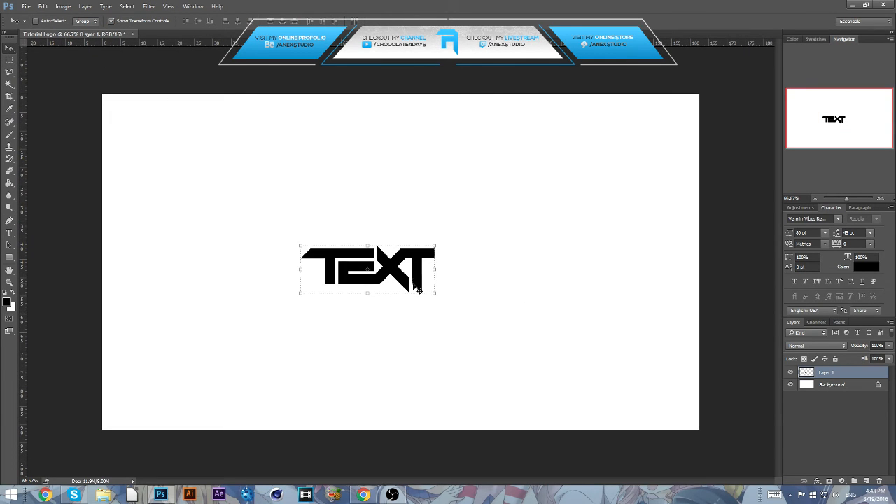
key("ctrl+t")
left_click_drag(434, 295, 464, 310)
left_click_drag(427, 273, 453, 259)
key("Return")
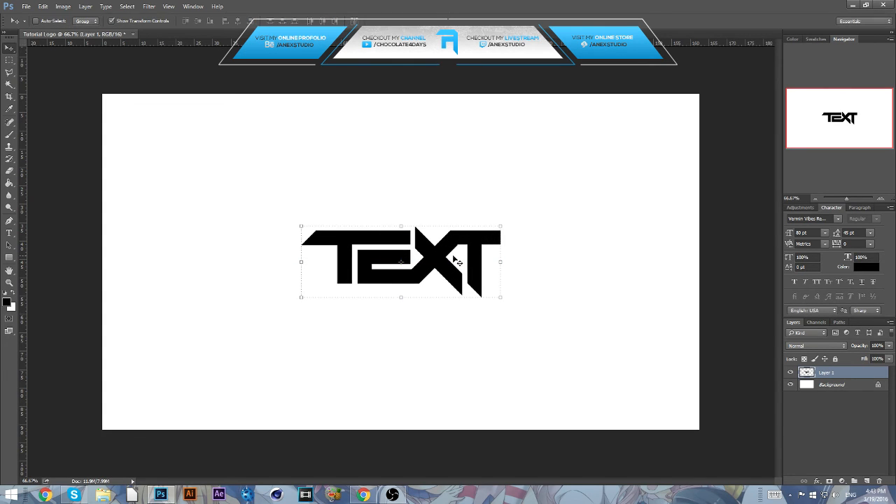
Unlock the Background so it becomes a regular editable layer, leaving its layer style unchanged
left_click(847, 384)
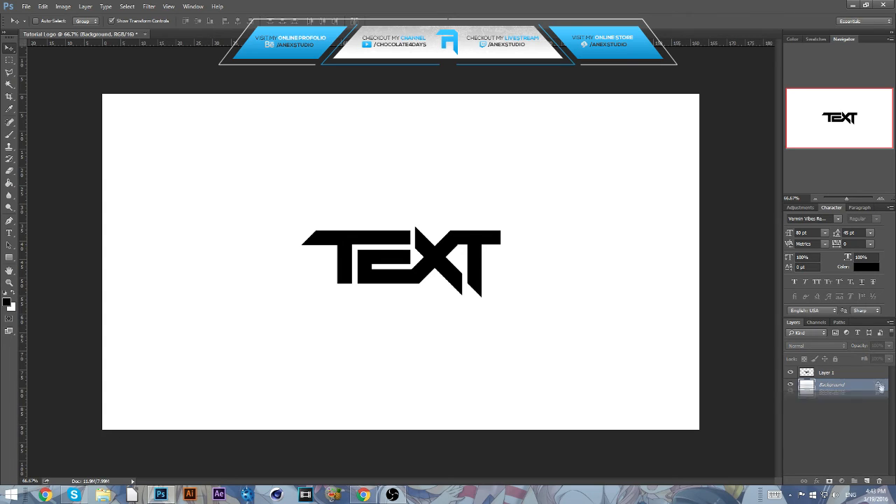
left_click(879, 385)
double_click(882, 387)
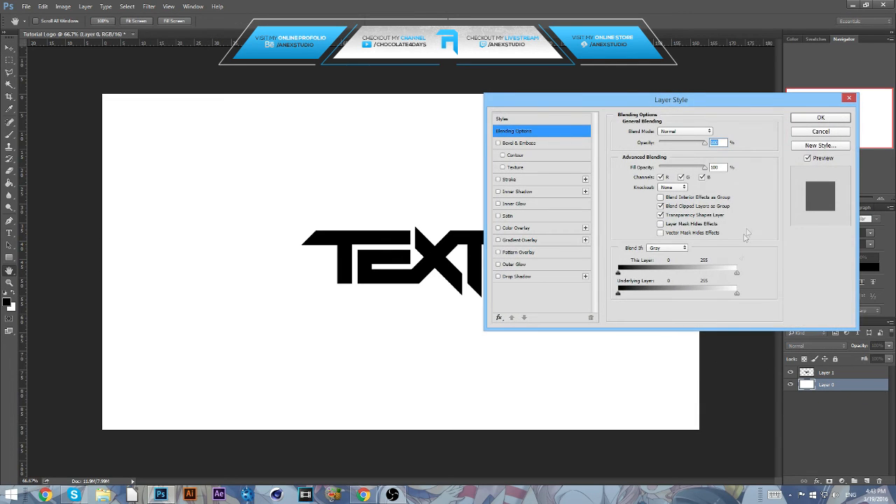
left_click(821, 133)
Fill the background on Layer 0 with dark grey #5b5b5b using the Paint Bucket
key("g")
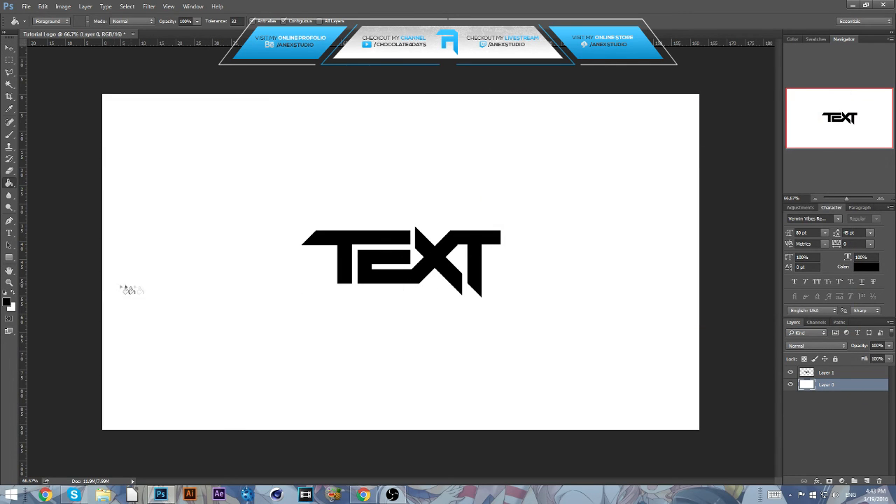
left_click(8, 302)
left_click_drag(586, 194, 530, 198)
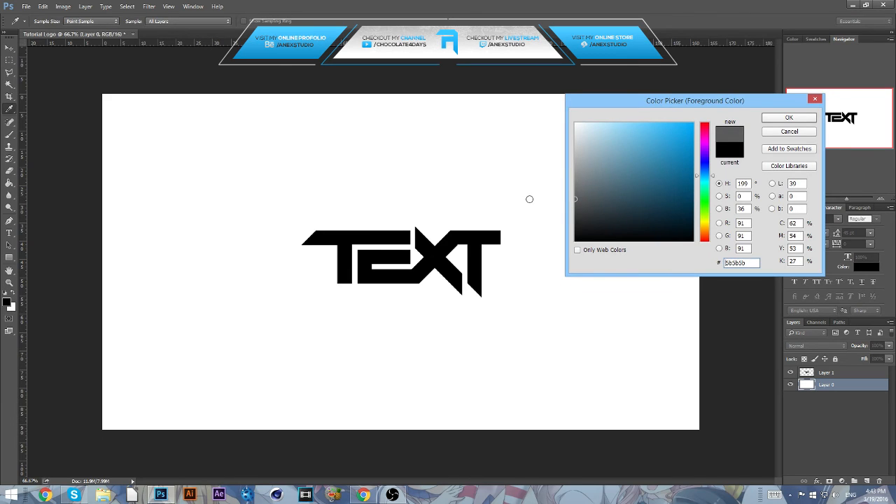
key("Return")
left_click(488, 229)
left_click(834, 376)
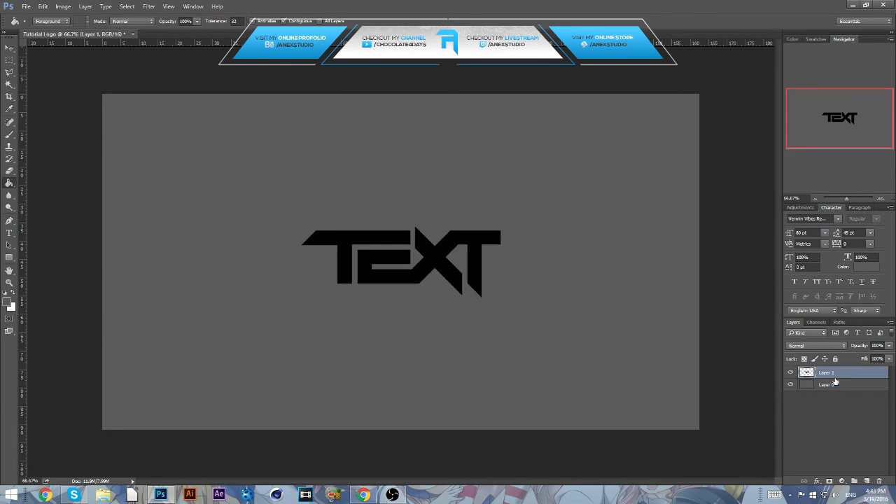
Refill the background on Layer 0 with a lighter neutral grey
left_click(836, 387)
left_click(7, 301)
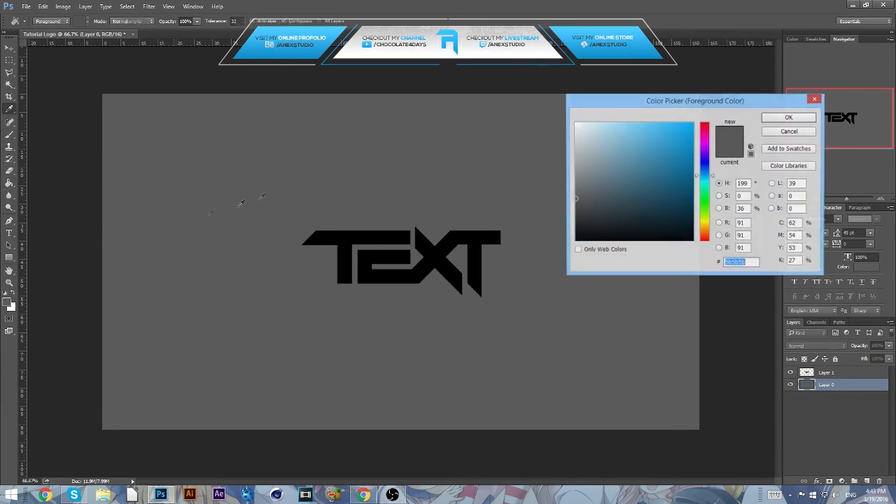
left_click_drag(609, 150, 564, 161)
key("Return")
left_click(515, 224)
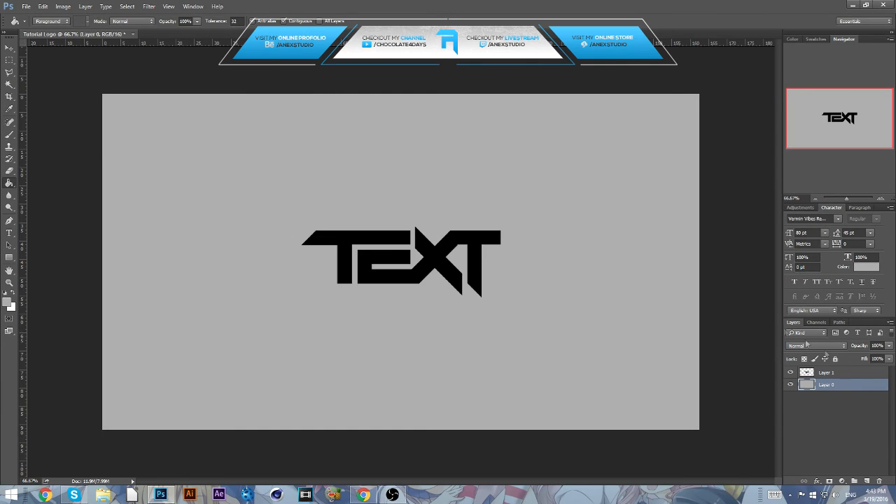
Add a Gradient Overlay to Layer 0 with Radial style and 20% opacity
double_click(842, 384)
left_click(524, 240)
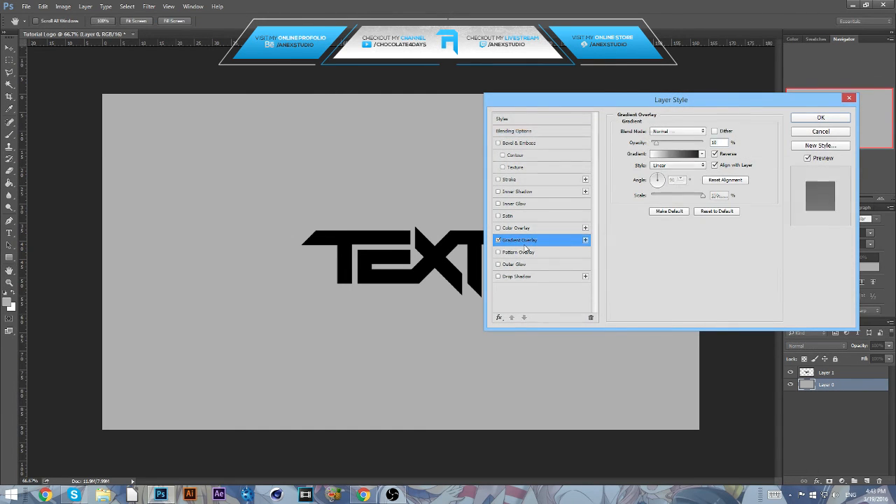
left_click(677, 166)
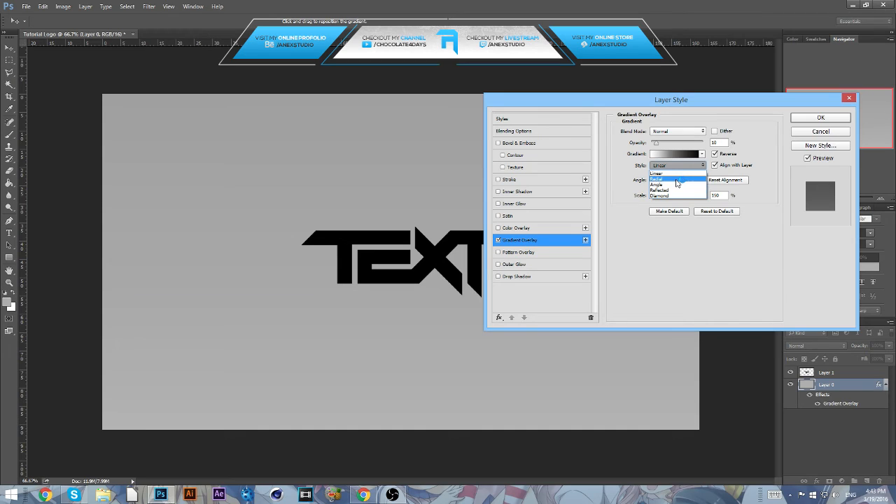
left_click(677, 179)
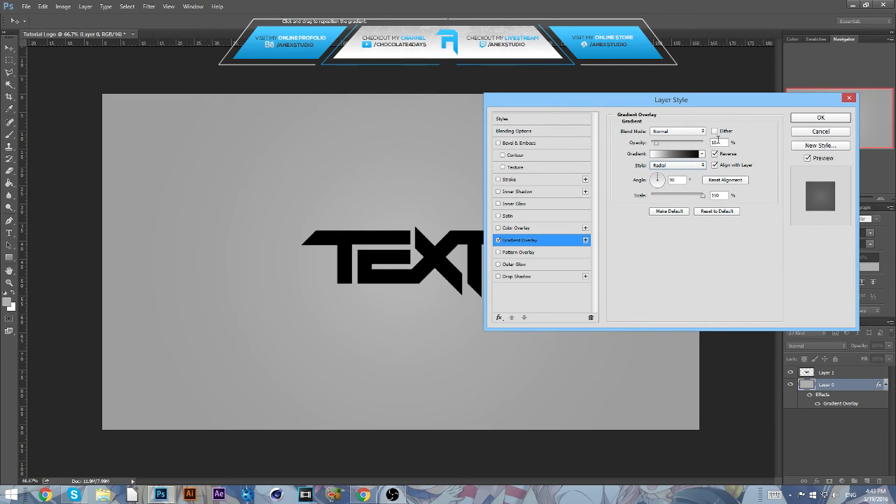
double_click(714, 143)
type("20")
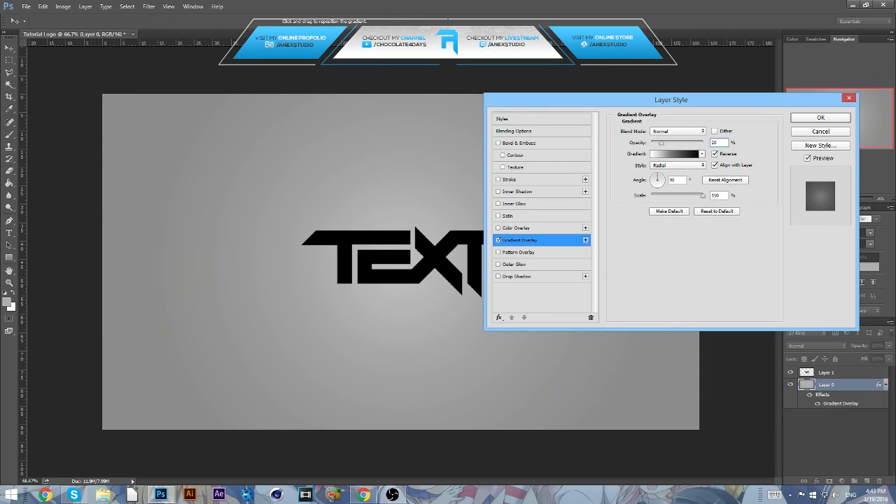
key("Return")
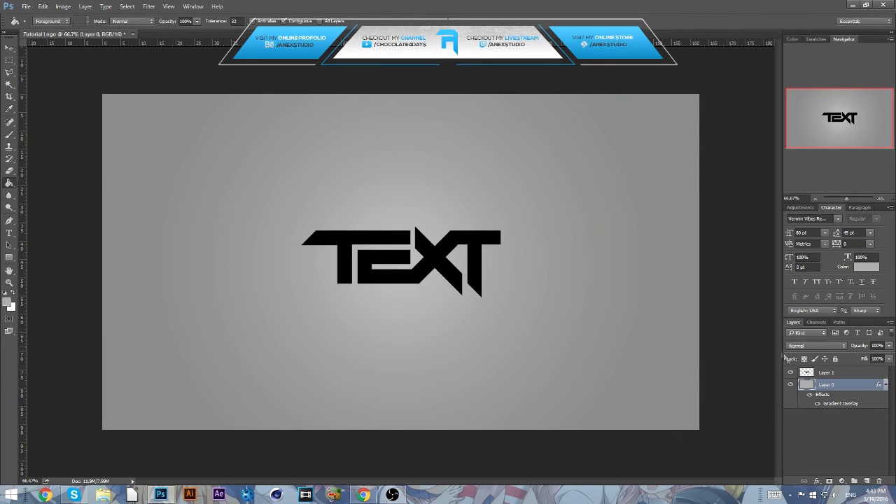
Create a new layer above Layer 1 filled with dark grey #282828 and clip it to the wordmark
left_click(846, 373)
left_click(867, 481)
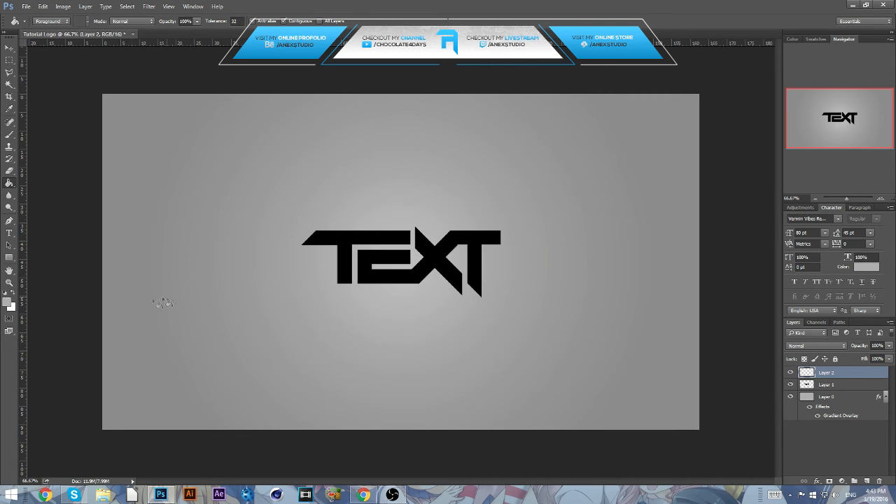
left_click(9, 302)
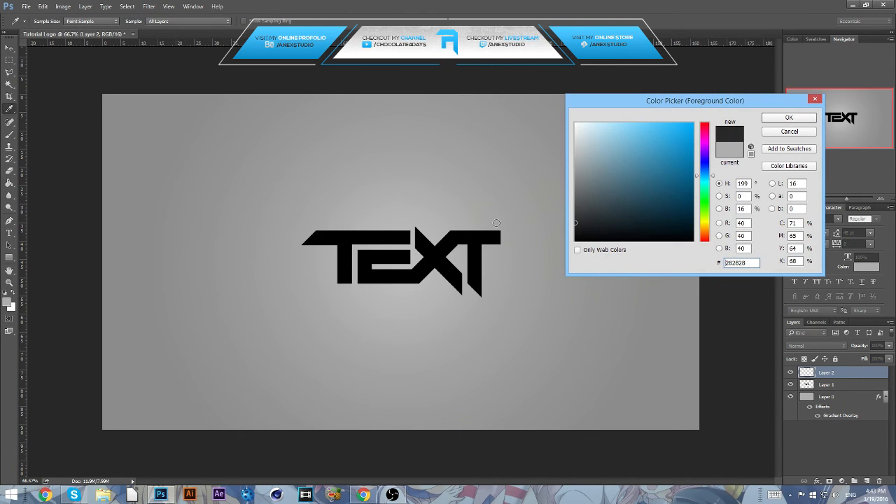
key("Return")
key("g")
left_click(493, 228)
right_click(866, 374)
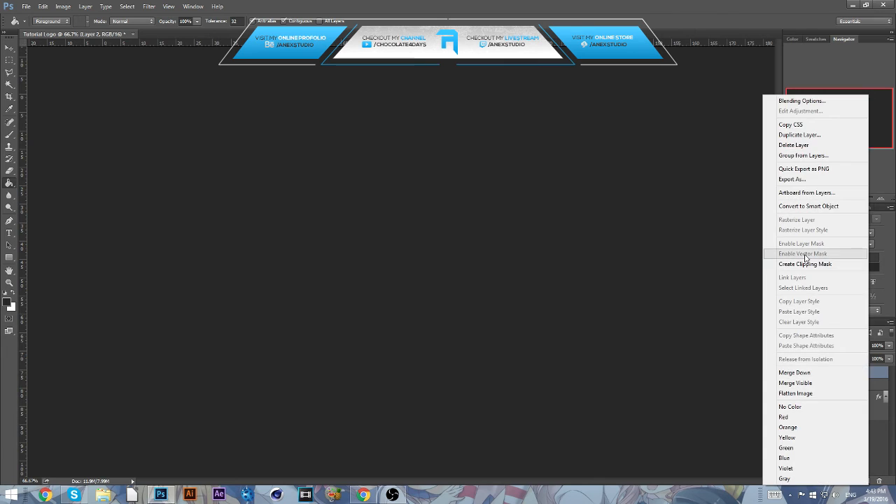
left_click(804, 264)
Merge the clipped dark grey layer with the wordmark on Layer 1 into a single layer
left_click(847, 384, "shift")
right_click(847, 383)
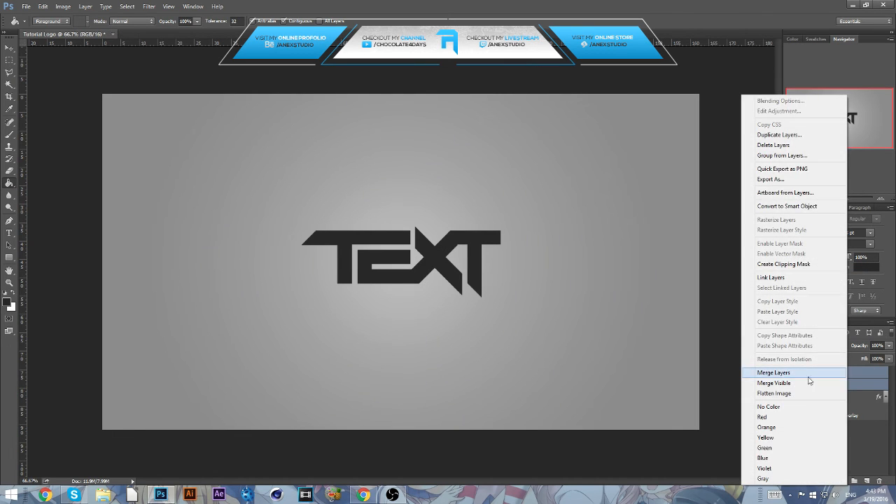
left_click(804, 375)
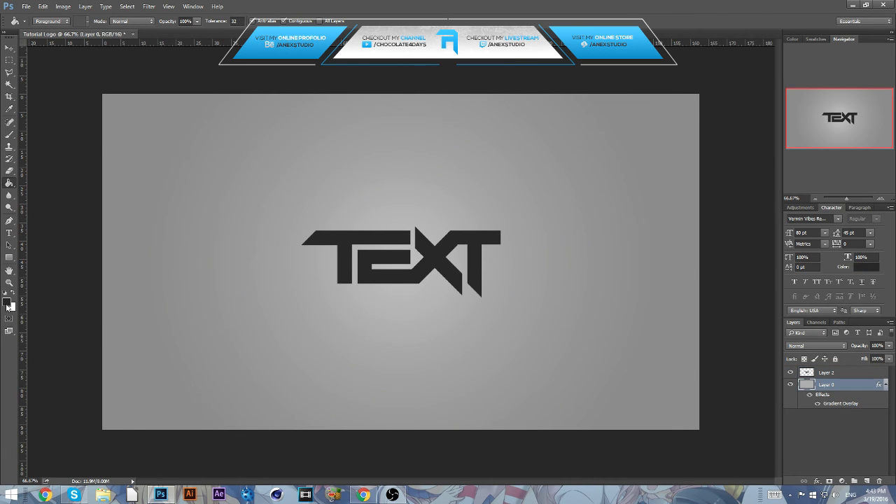
Fill the background on Layer 0 with light grey #cdcdcd and leave no layer selected
left_click(7, 304)
left_click_drag(586, 161, 533, 146)
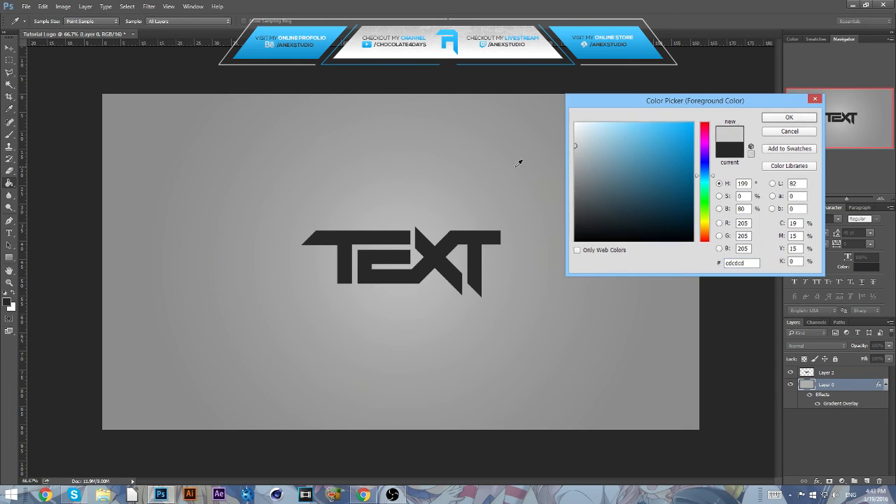
key("Return")
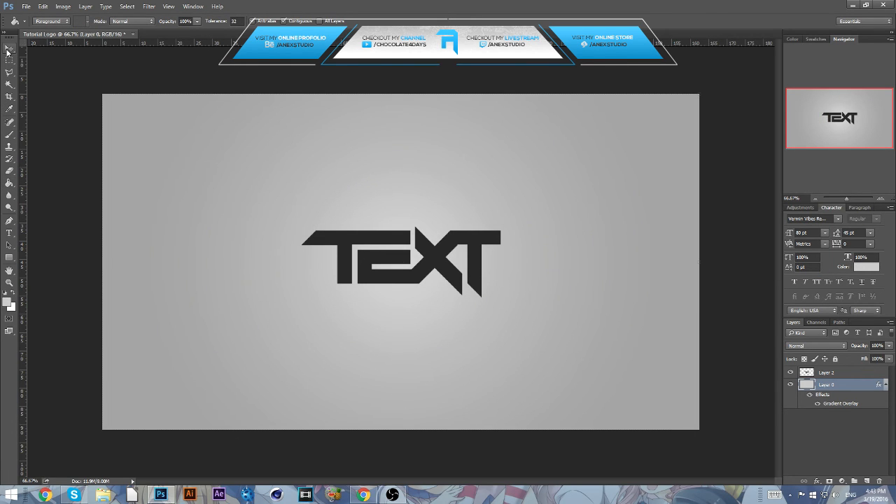
left_click(8, 49)
left_click(836, 449)
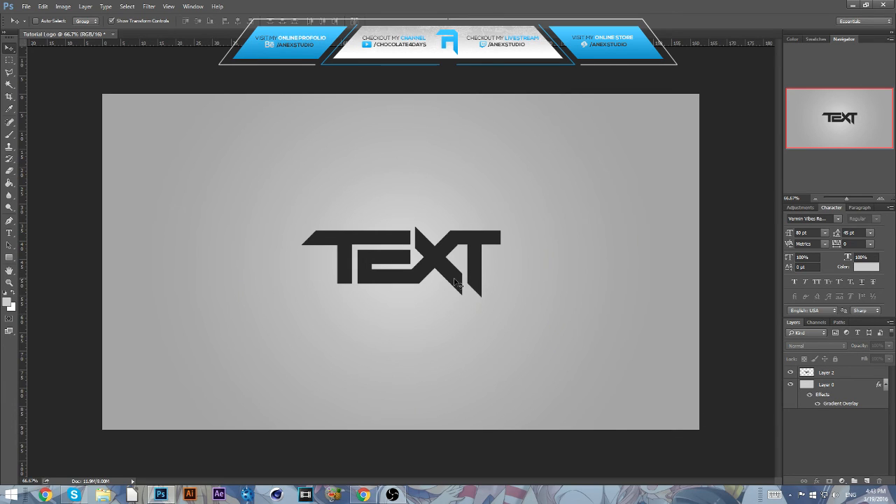
Move the wordmark on Layer 2 to the left half of the canvas and place a duplicate level with it in the right half
left_click(840, 371)
left_click_drag(433, 277, 611, 268)
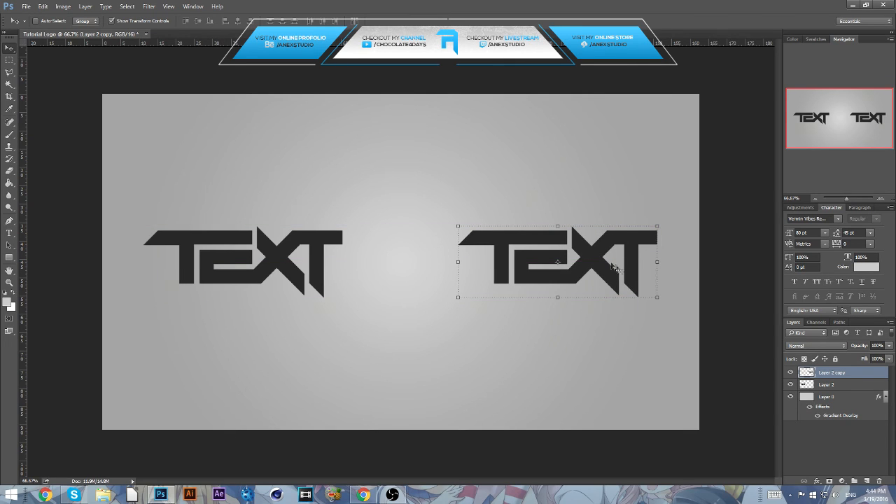
Load the duplicate wordmark's shape as a selection and contract it by 10 pixels
left_click(806, 373, "ctrl")
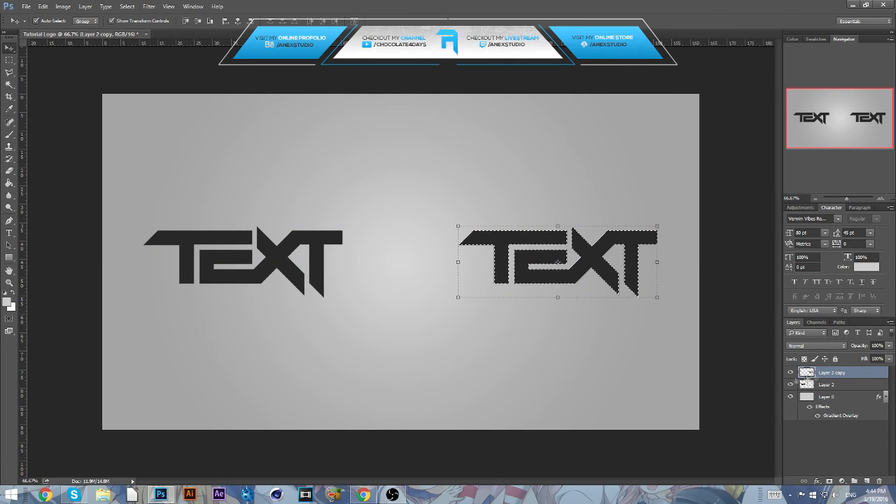
left_click(127, 6)
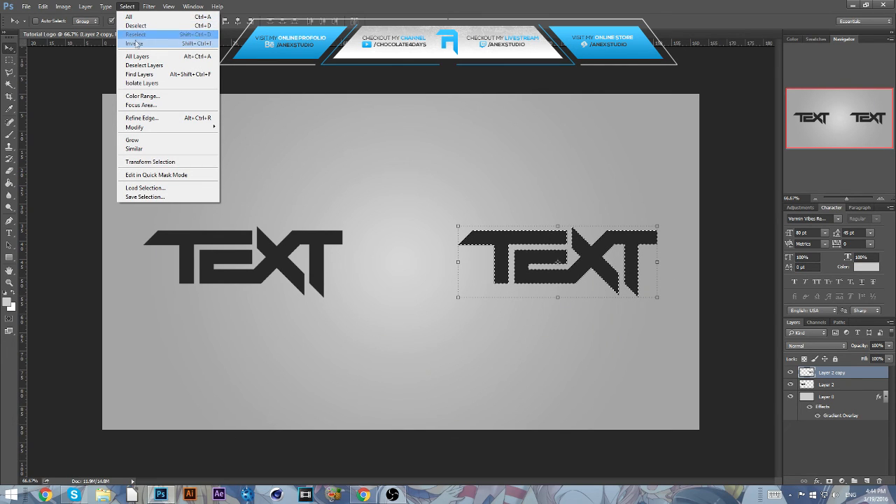
mouse_move(143, 129)
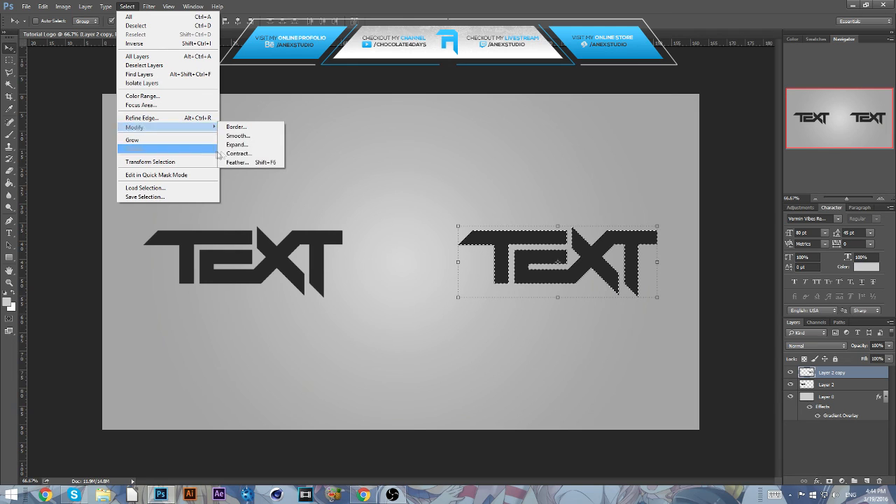
left_click(237, 153)
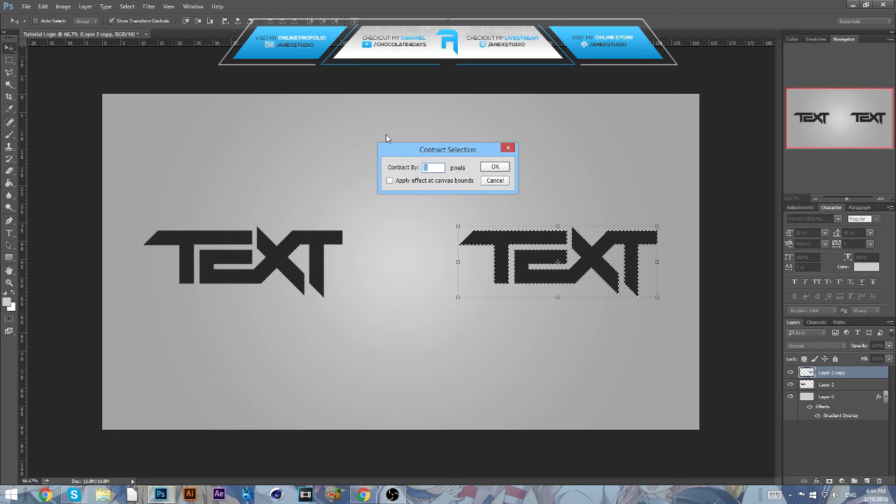
type("10")
key("Return")
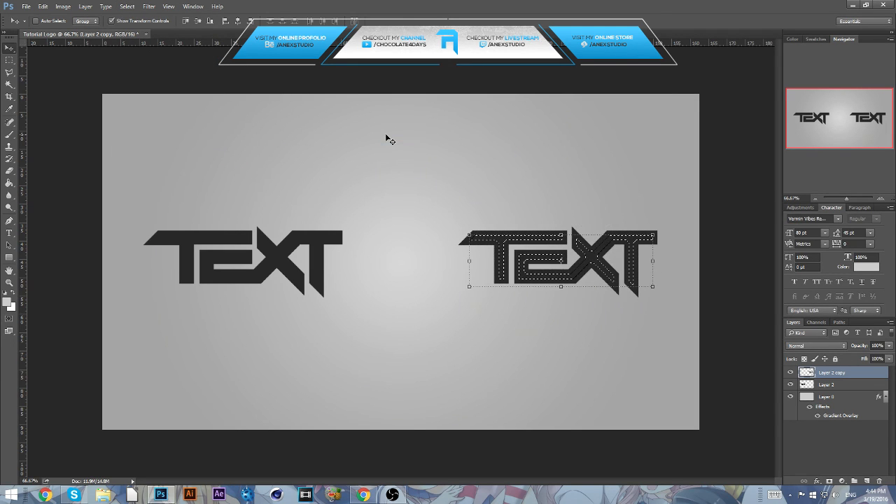
Expand the selection by 5 pixels, delete the duplicate's dark interior to leave an outline, and deselect
left_click(126, 7)
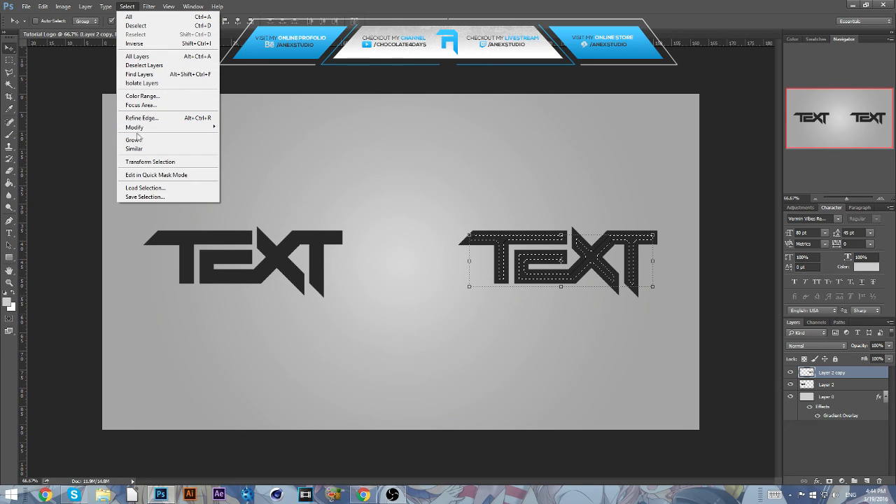
mouse_move(140, 127)
left_click(258, 149)
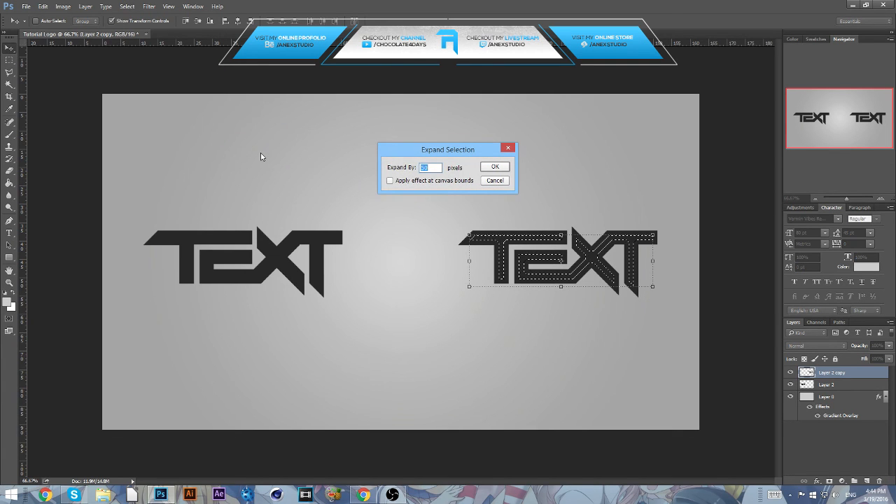
type("5")
key("Return")
key("Delete")
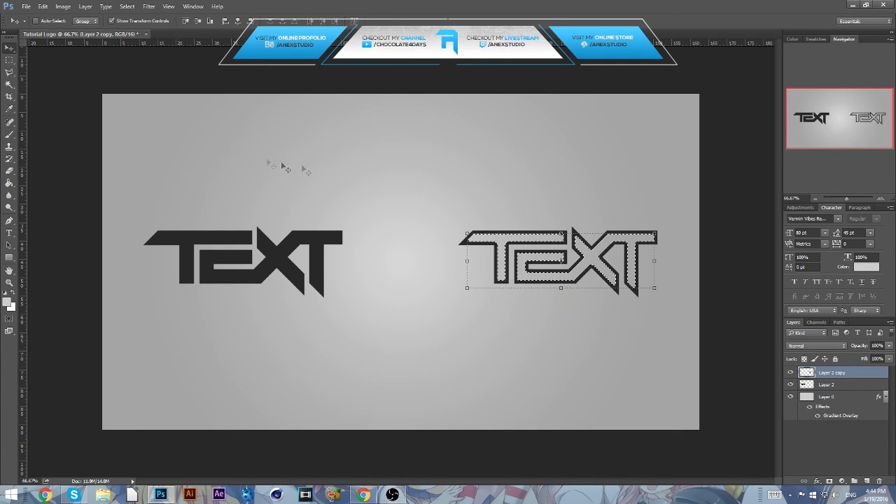
key("ctrl+d")
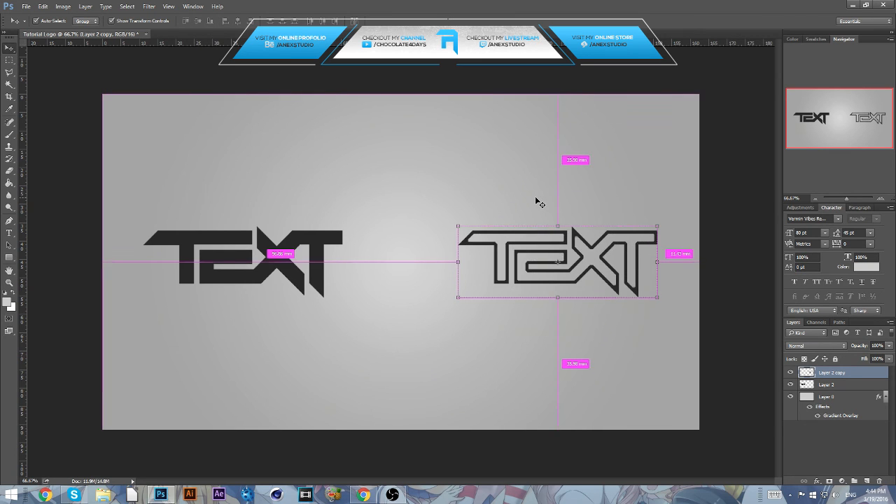
Start a Pen tool path at the upper inner corner of the first T's slanted tip in the outlined wordmark
key("ctrl+plus")
key("ctrl+plus")
key("ctrl+plus")
key("ctrl+plus")
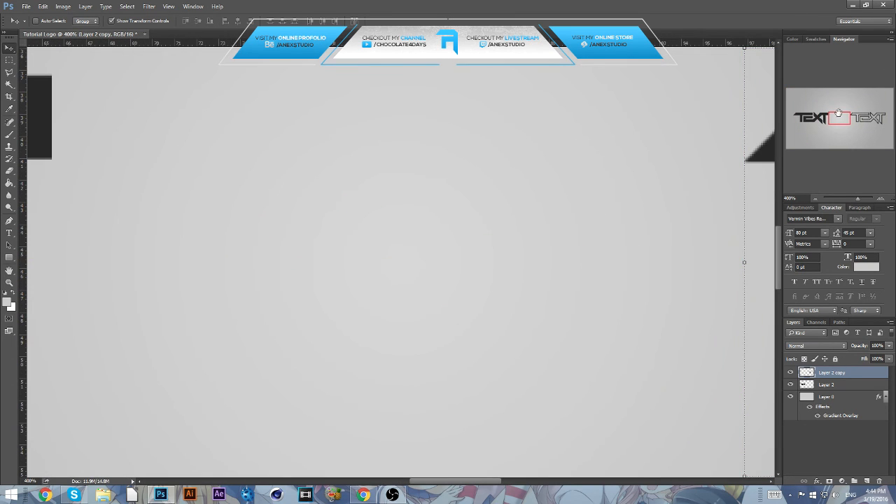
left_click_drag(839, 113, 852, 113)
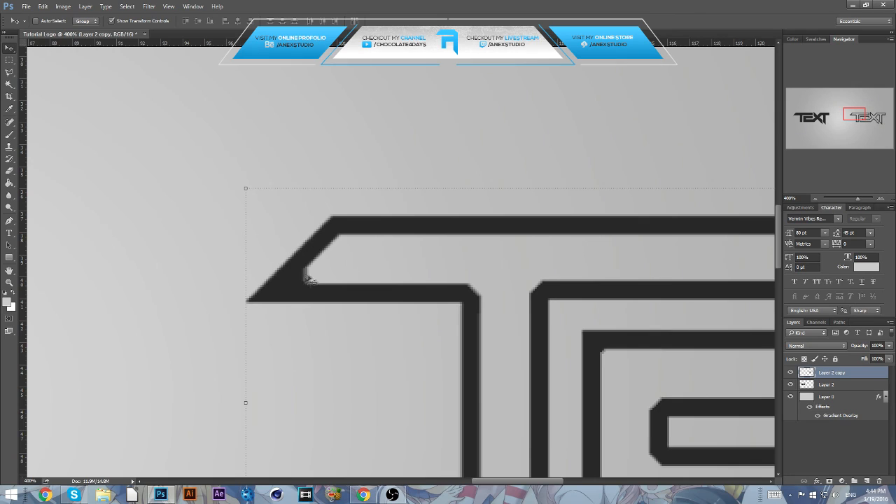
key("p")
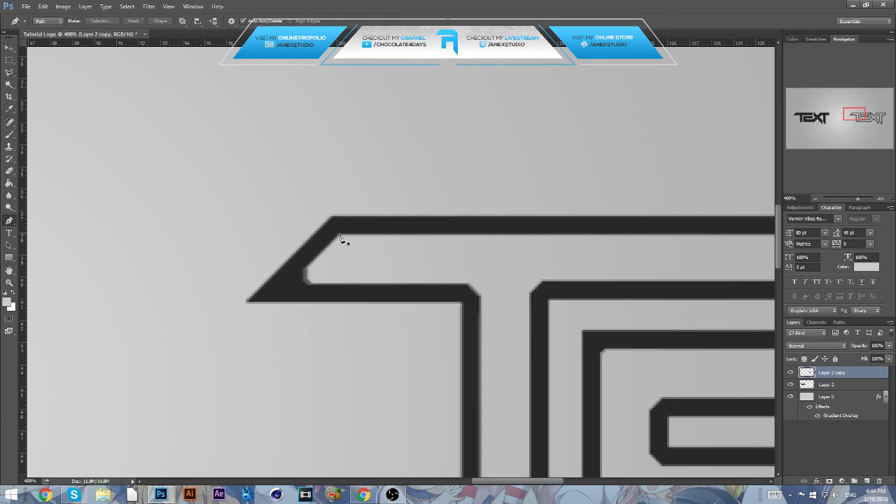
left_click(340, 235)
left_click(292, 281)
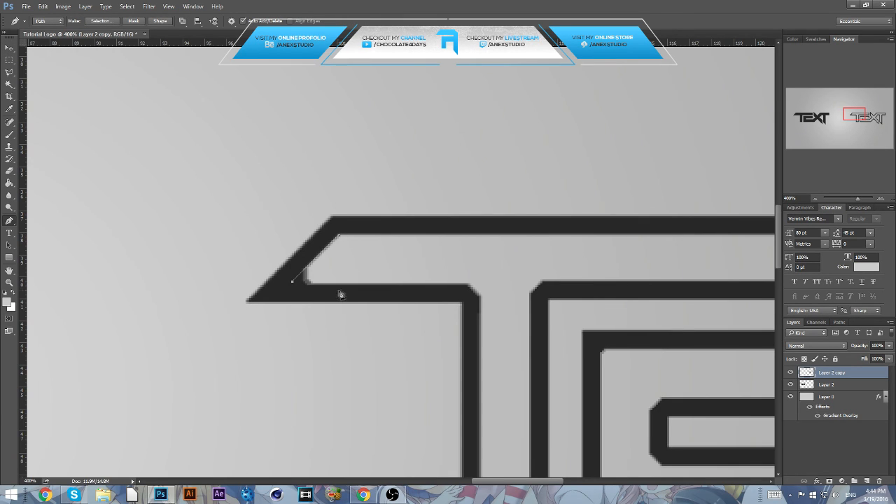
left_click(395, 282)
key("ctrl+alt+z")
key("ctrl+alt+z")
Close the path with a sharp lower corner inside the T's slanted tip, convert it to a selection, delete the enclosed pixels and deselect
left_click(287, 287)
left_click(446, 288)
left_click(473, 288)
left_click(482, 235, "shift")
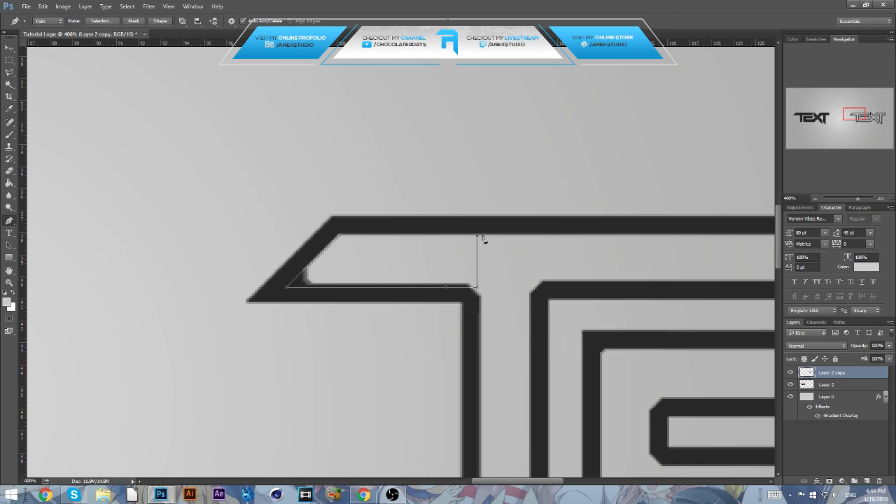
left_click(339, 235)
left_click(102, 21)
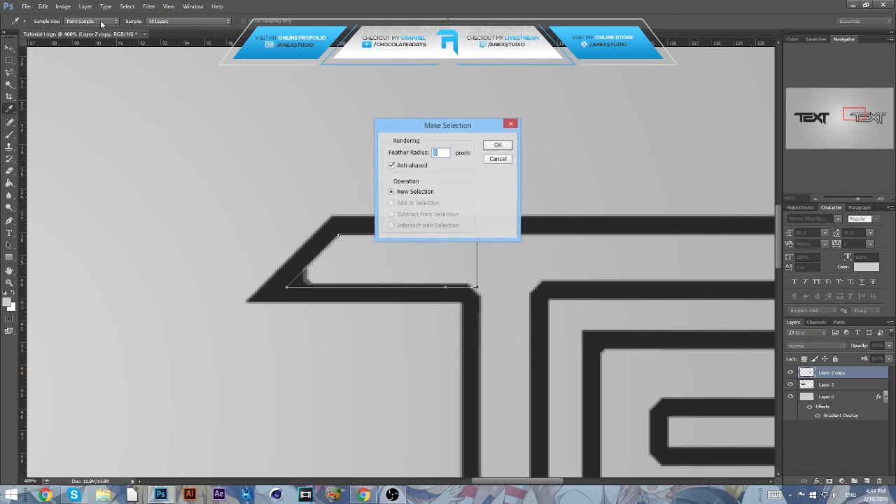
key("Return")
key("ctrl+d")
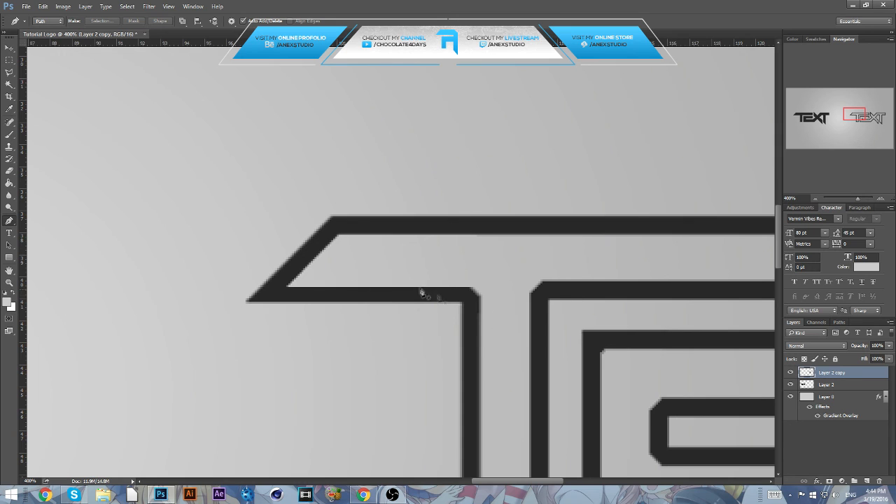
Switch to the Move tool and leave no layer selected
left_click_drag(848, 118, 862, 114)
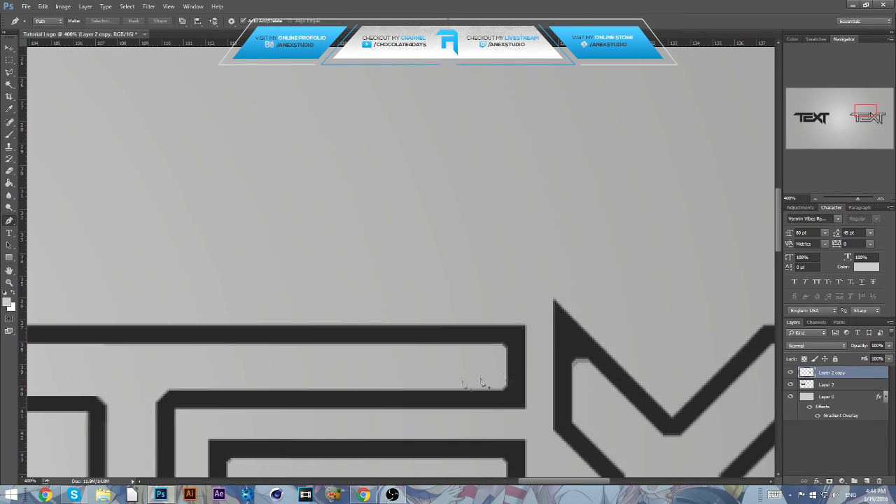
key("ctrl+0")
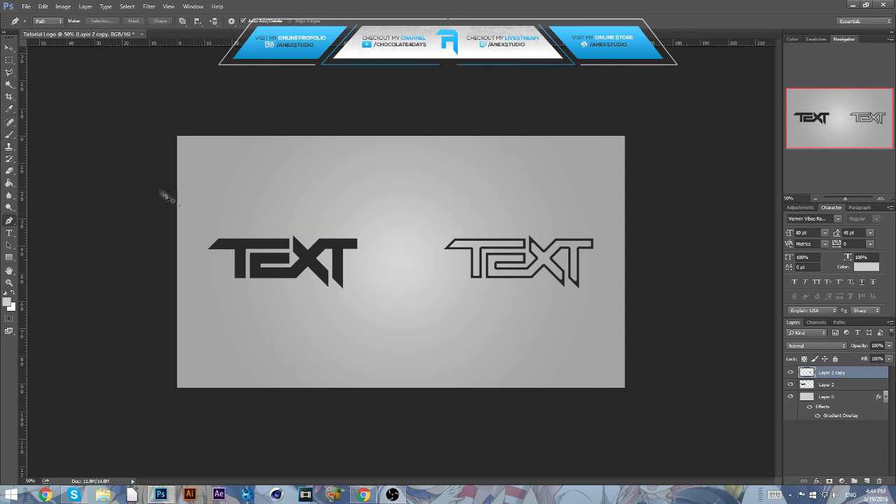
left_click(12, 48)
left_click(819, 447)
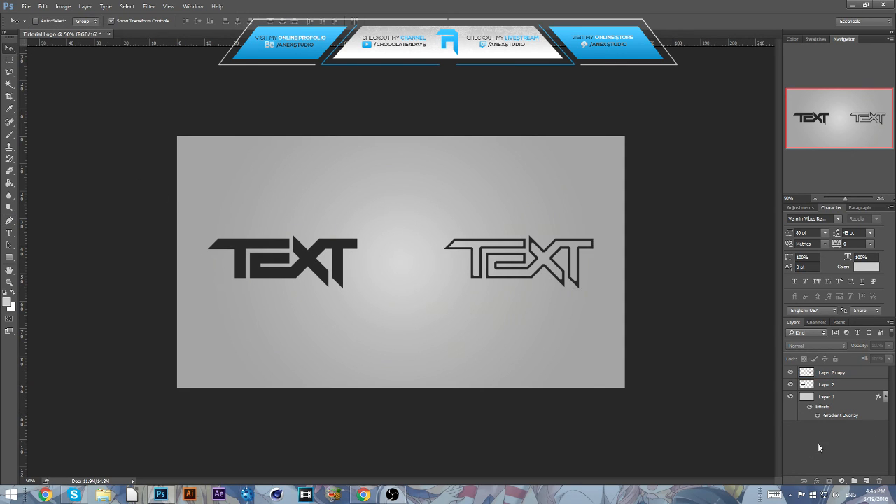